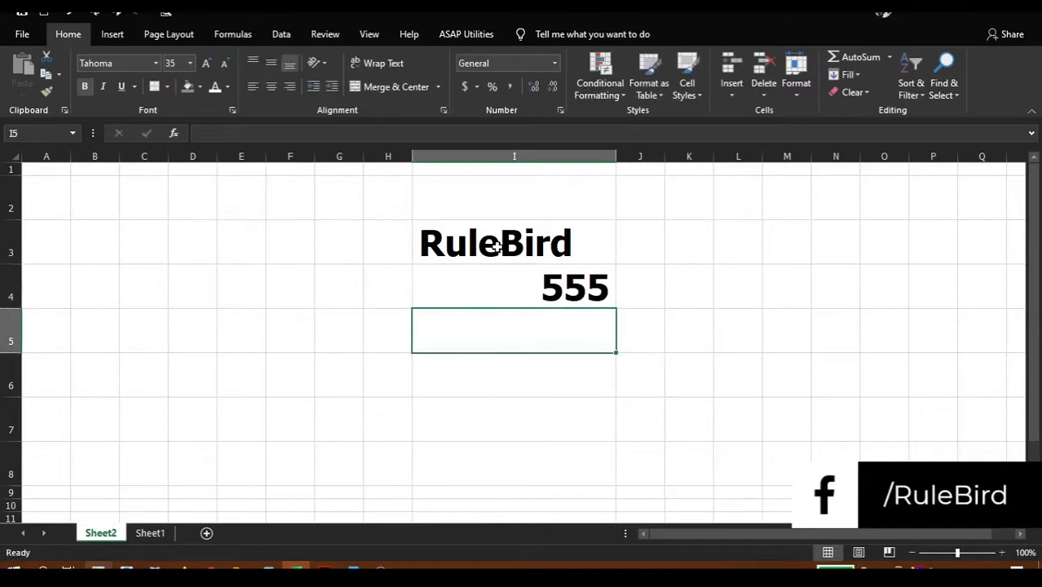
Enter 6% in cell I5 and the date 13-4-2021 in cell I7
{"action": "type", "text": "6%"}
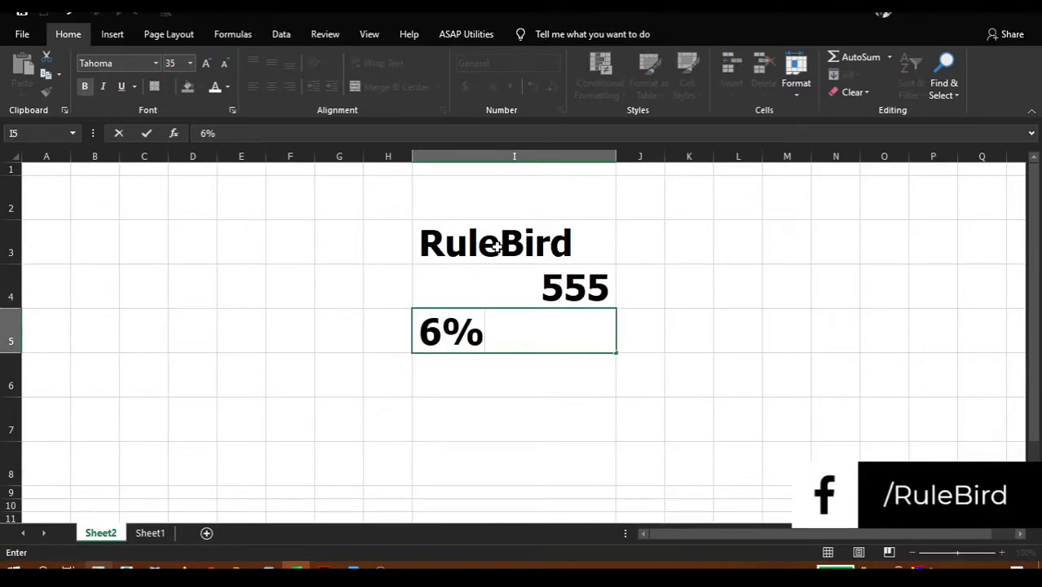
{"action": "key", "text": "Return"}
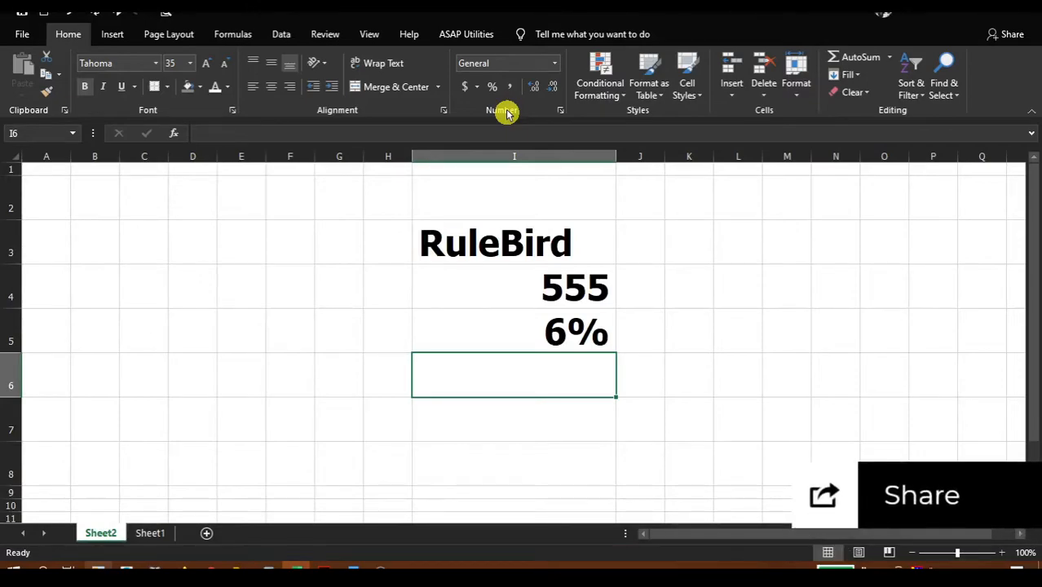
{"action": "key", "text": "Return"}
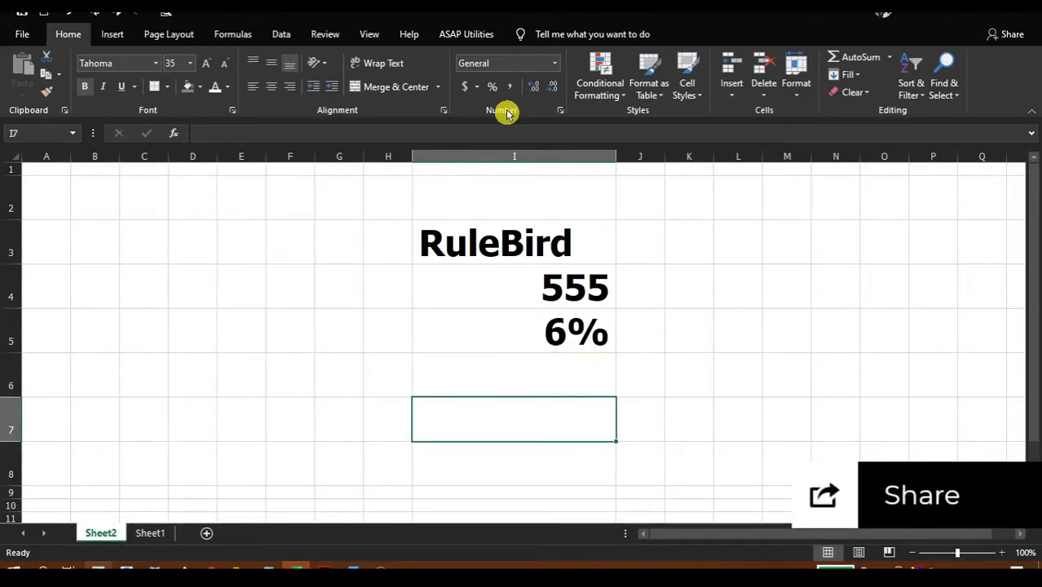
{"action": "type", "text": "13-4-202"}
{"action": "type", "text": "1"}
{"action": "key", "text": "Return"}
{"action": "key", "text": "Up"}
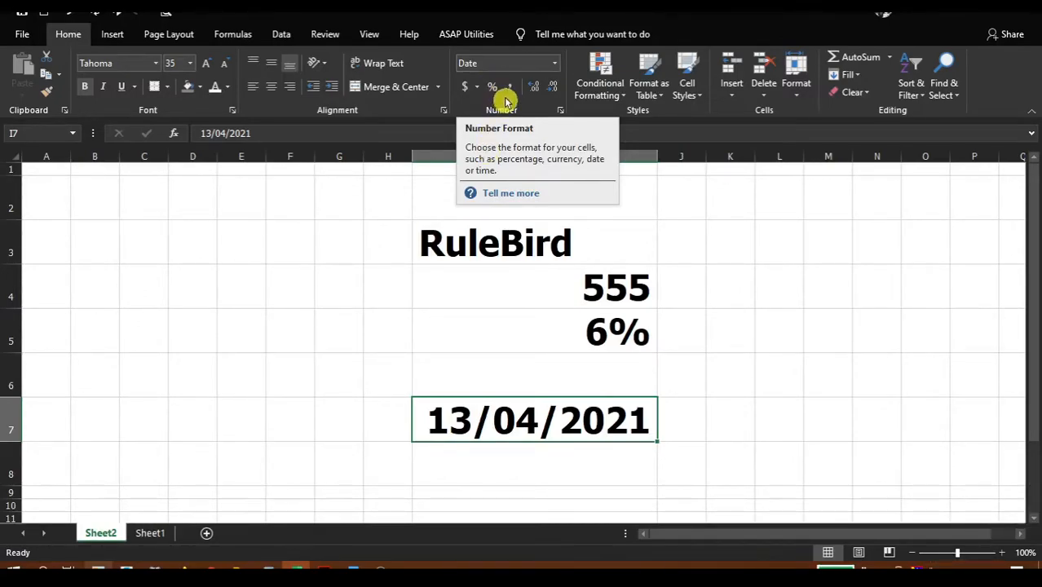
Review the number format options for the date in I7 and check the formats applied to I3, I4 and I5
{"action": "left_click", "coordinate": [556, 68]}
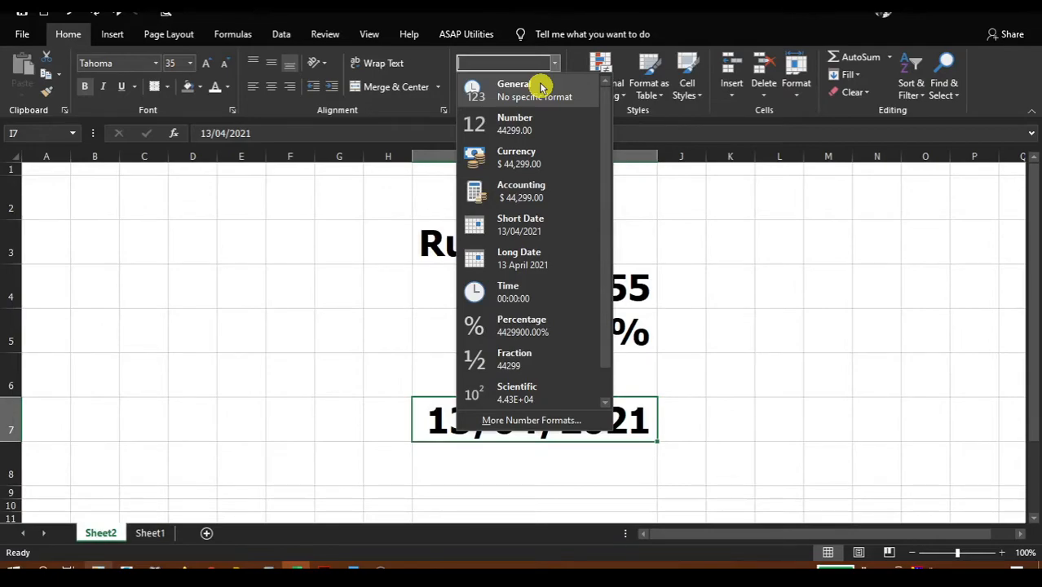
{"action": "left_click", "coordinate": [431, 244]}
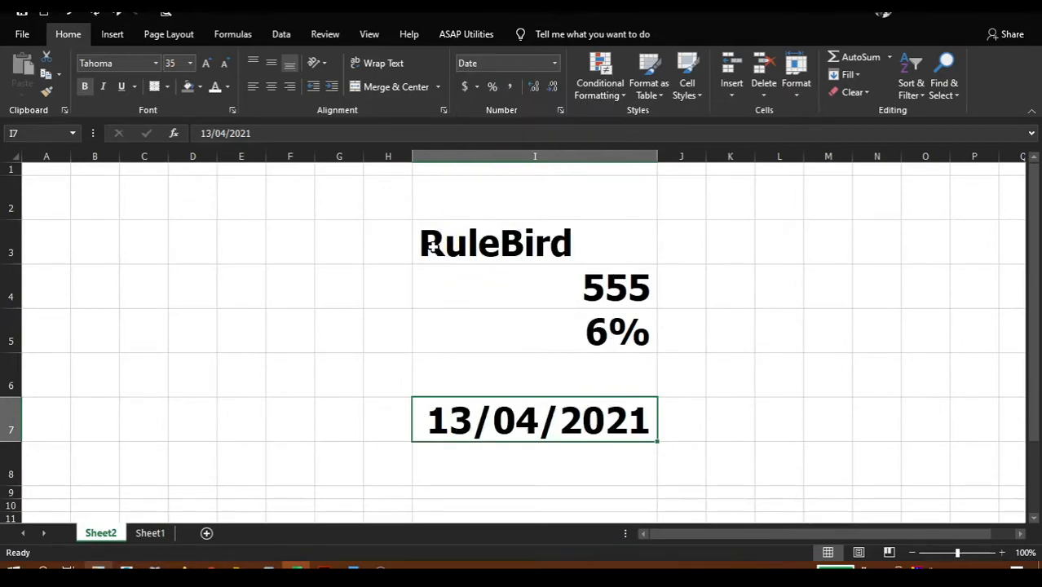
{"action": "left_click", "coordinate": [432, 247]}
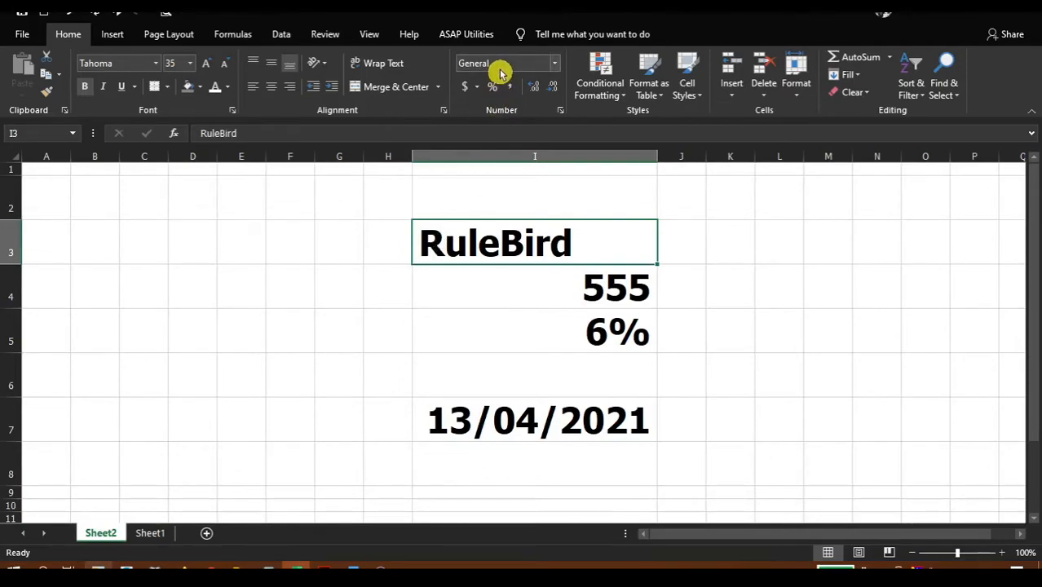
{"action": "left_click", "coordinate": [456, 300]}
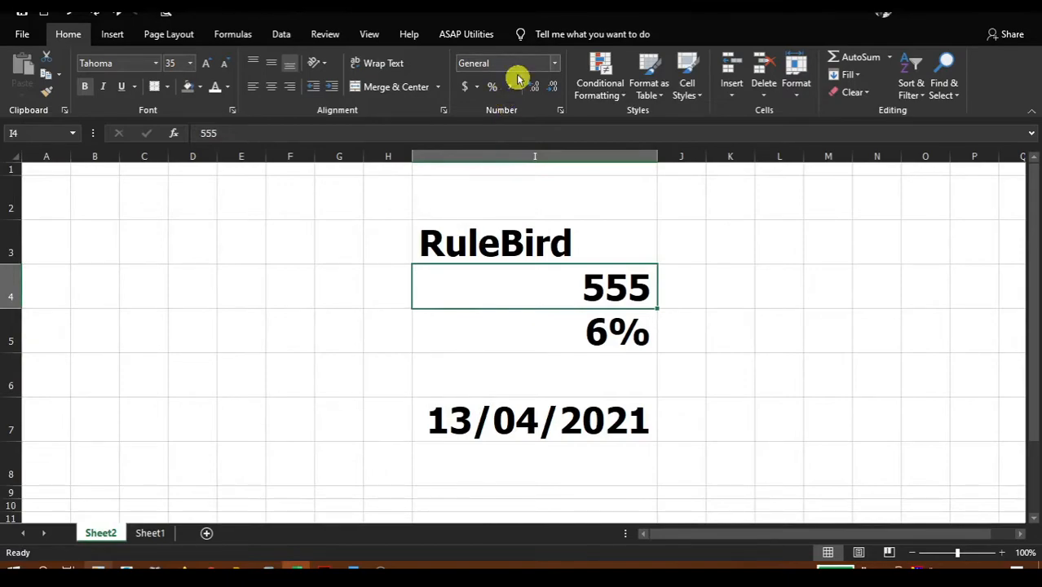
{"action": "left_click", "coordinate": [490, 336]}
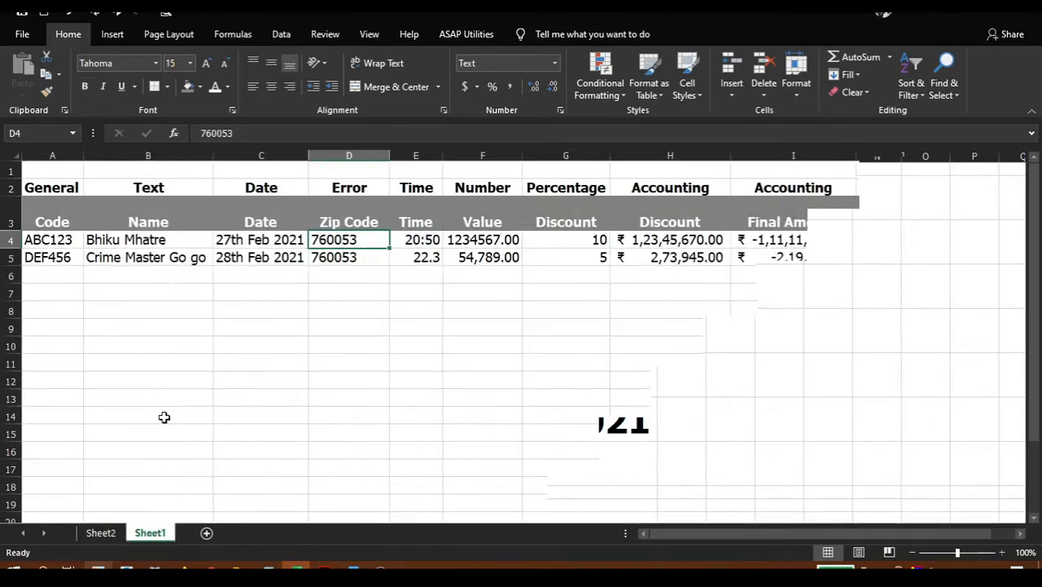
Examine the alignment and number format of the row 4 entries on Sheet1, from the Code through the Discount percentage column
{"action": "key", "text": "Left"}
{"action": "key", "text": "Left"}
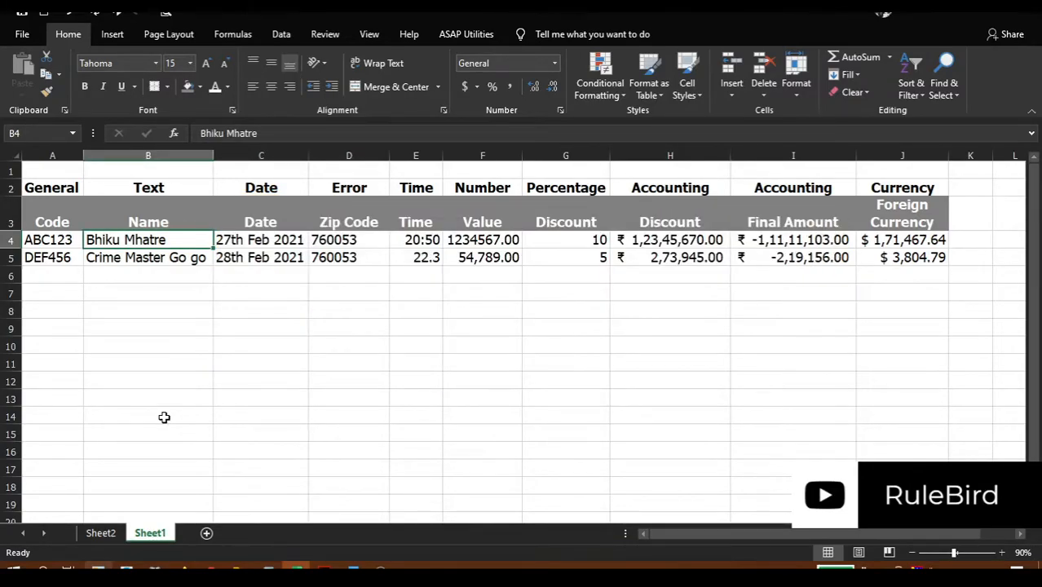
{"action": "key", "text": "Right"}
{"action": "key", "text": "Right"}
{"action": "key", "text": "Right"}
{"action": "key", "text": "Right"}
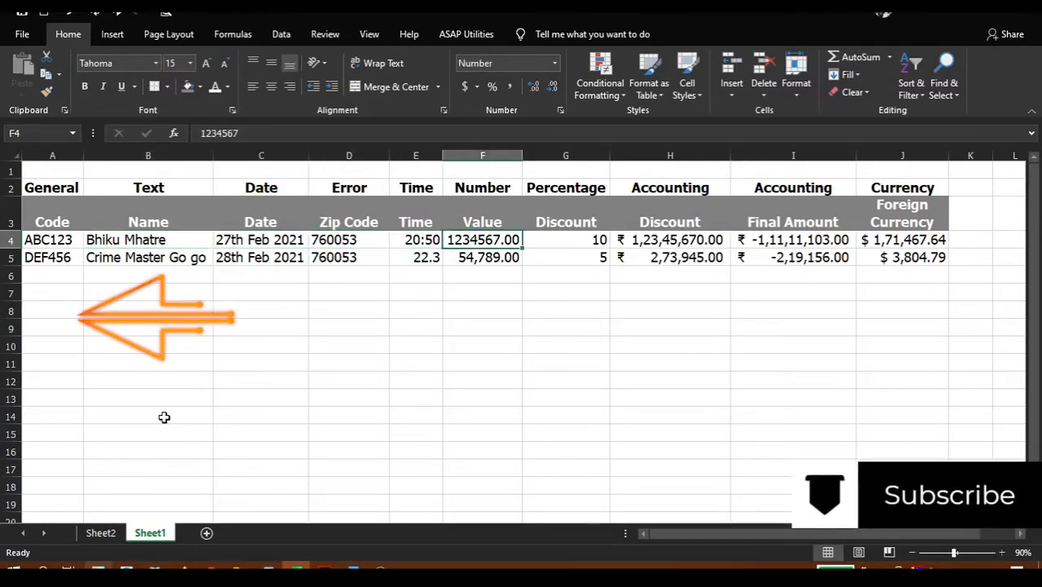
{"action": "key", "text": "Right"}
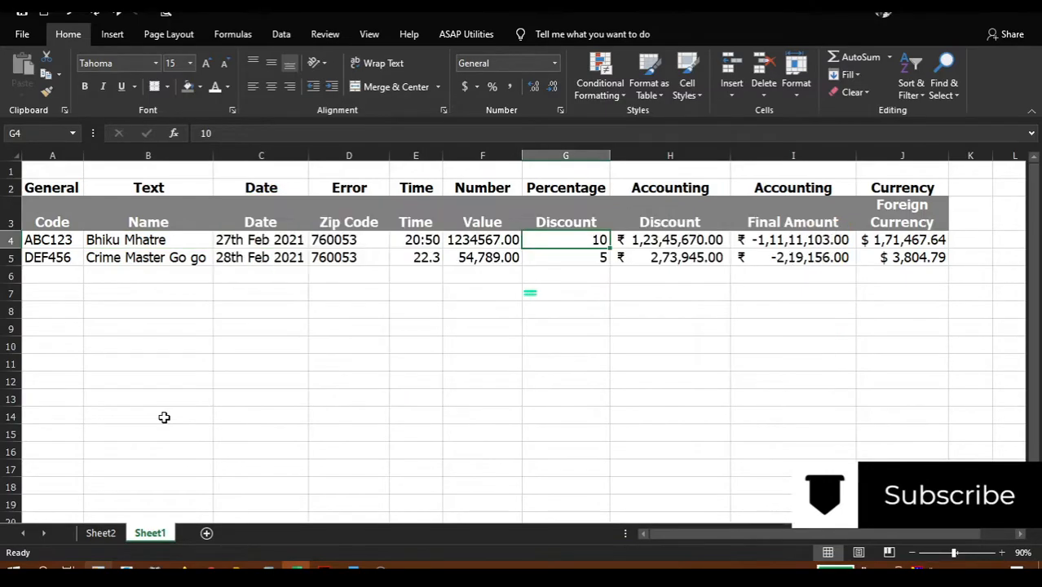
{"action": "key", "text": "Left"}
{"action": "key", "text": "Left"}
{"action": "key", "text": "Left"}
{"action": "key", "text": "Left"}
{"action": "key", "text": "Left"}
{"action": "key", "text": "Left"}
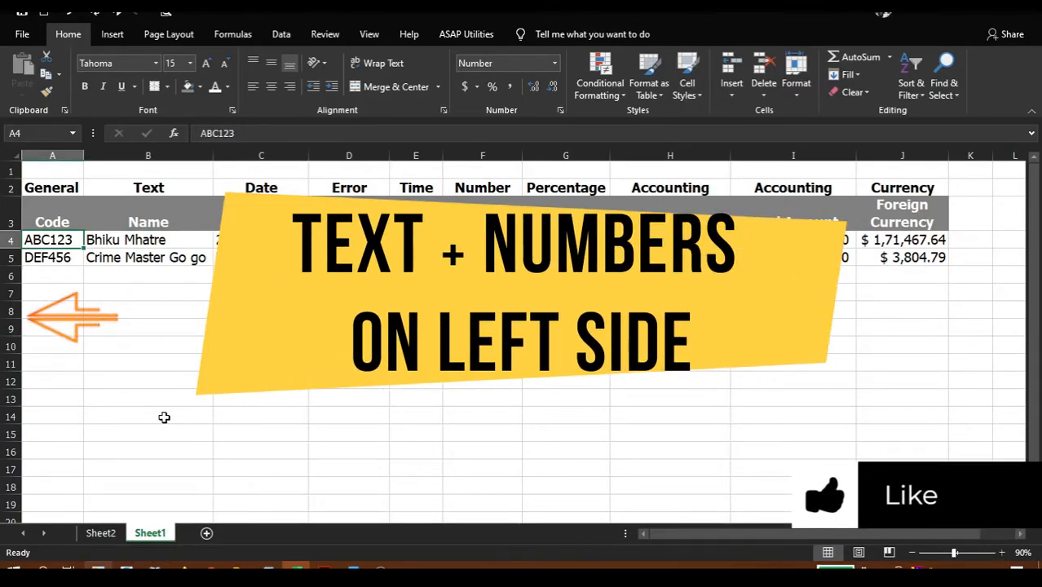
Format the zip codes in D4:D5 as Number with no decimal places
{"action": "key", "text": "Right"}
{"action": "key", "text": "Right"}
{"action": "key", "text": "Right"}
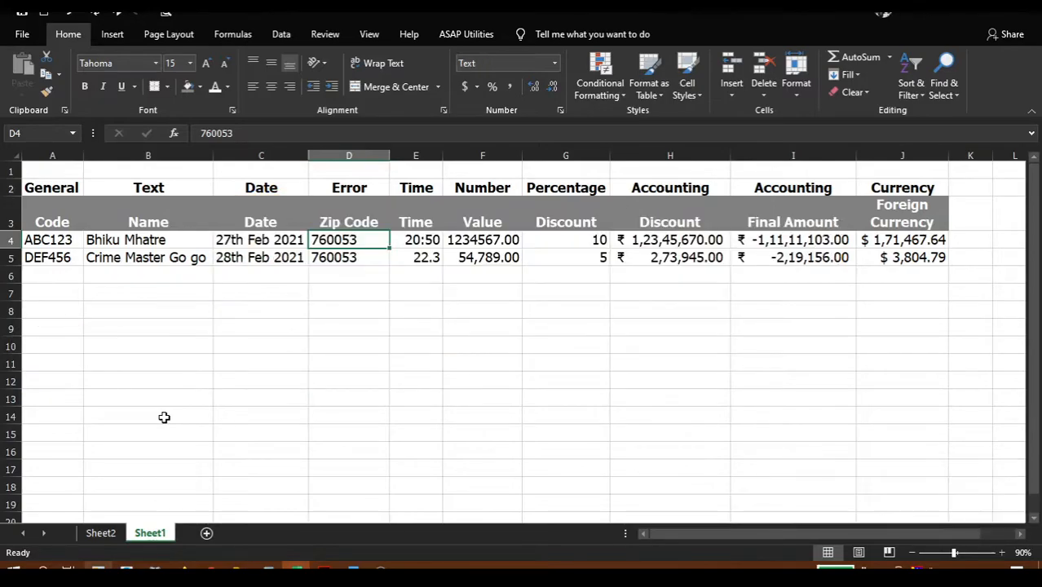
{"action": "key", "text": "shift+Down"}
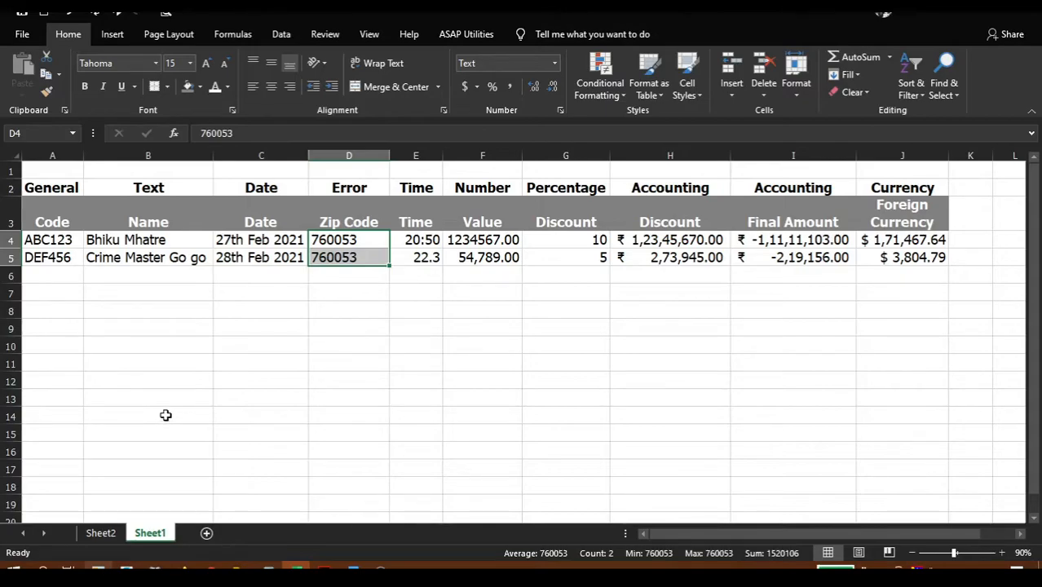
{"action": "left_click", "coordinate": [505, 63]}
{"action": "type", "text": "Number"}
{"action": "key", "text": "Return"}
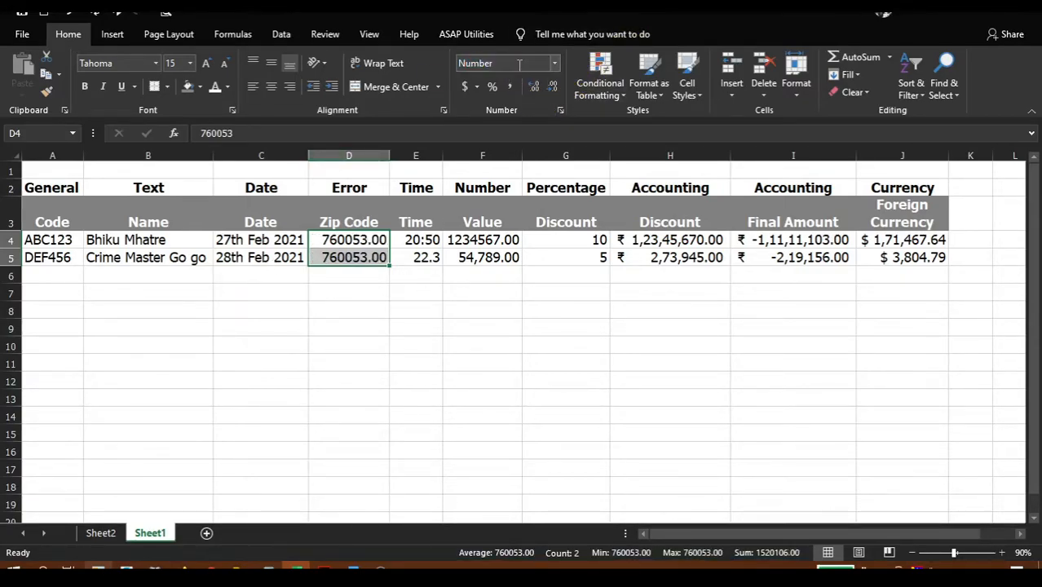
{"action": "double_click", "coordinate": [553, 86]}
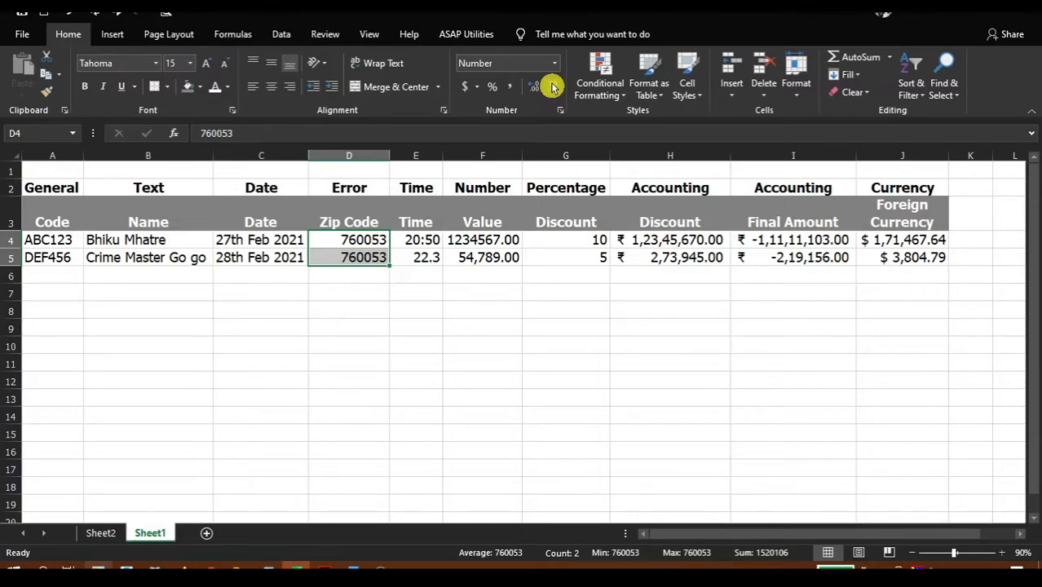
Try to extend the text dates in C4:C5 down to row 11 as a filled series
{"action": "key", "text": "Left"}
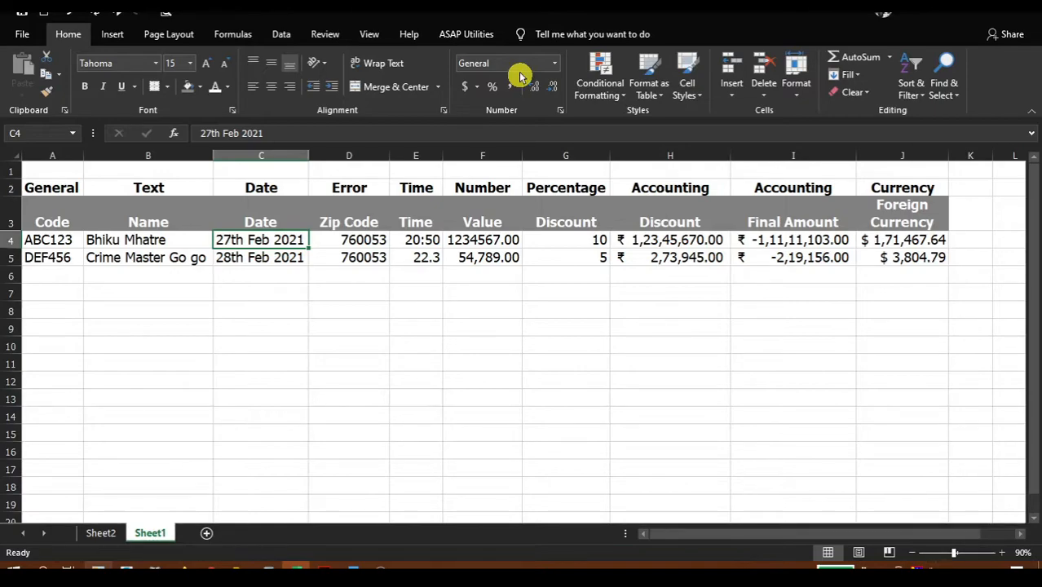
{"action": "key", "text": "shift+Down"}
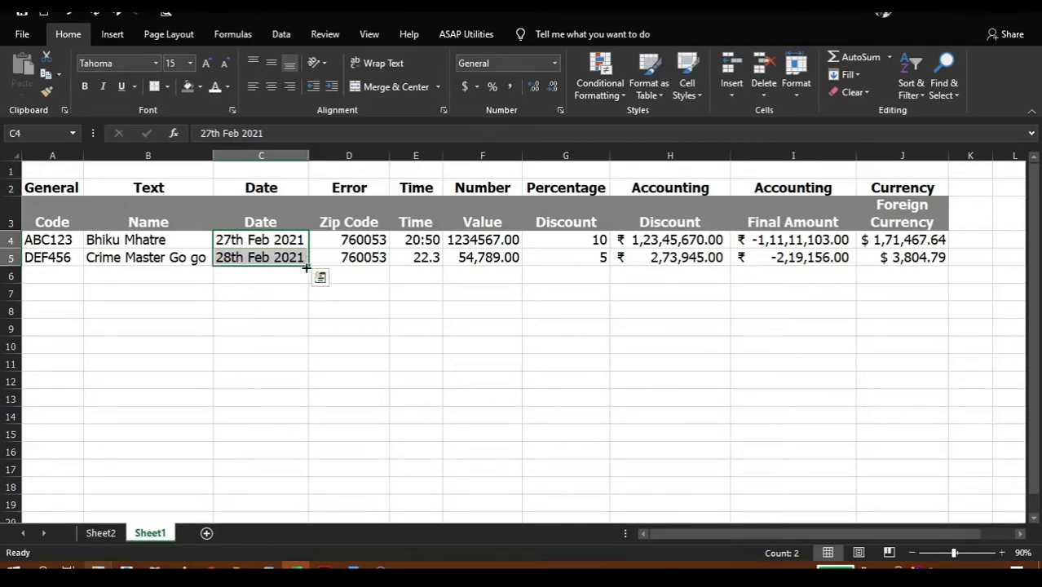
{"action": "left_click_drag", "start_coordinate": [306, 263], "coordinate": [300, 376]}
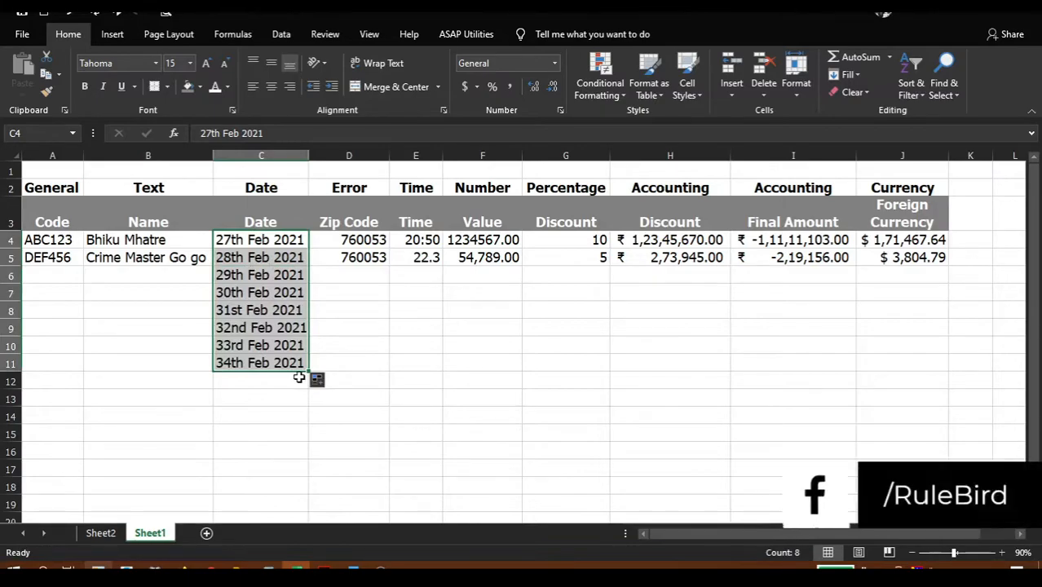
Clear the filled date entries in C6:C11
{"action": "key", "text": "Down"}
{"action": "key", "text": "Down"}
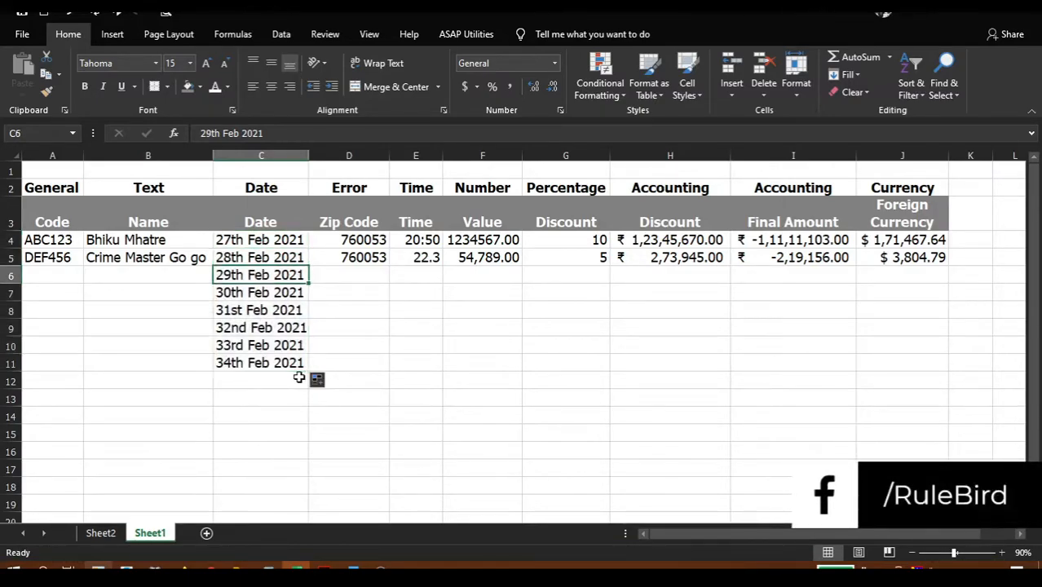
{"action": "key", "text": "ctrl+shift+Down"}
{"action": "key", "text": "Delete"}
{"action": "key", "text": "Up"}
{"action": "key", "text": "Up"}
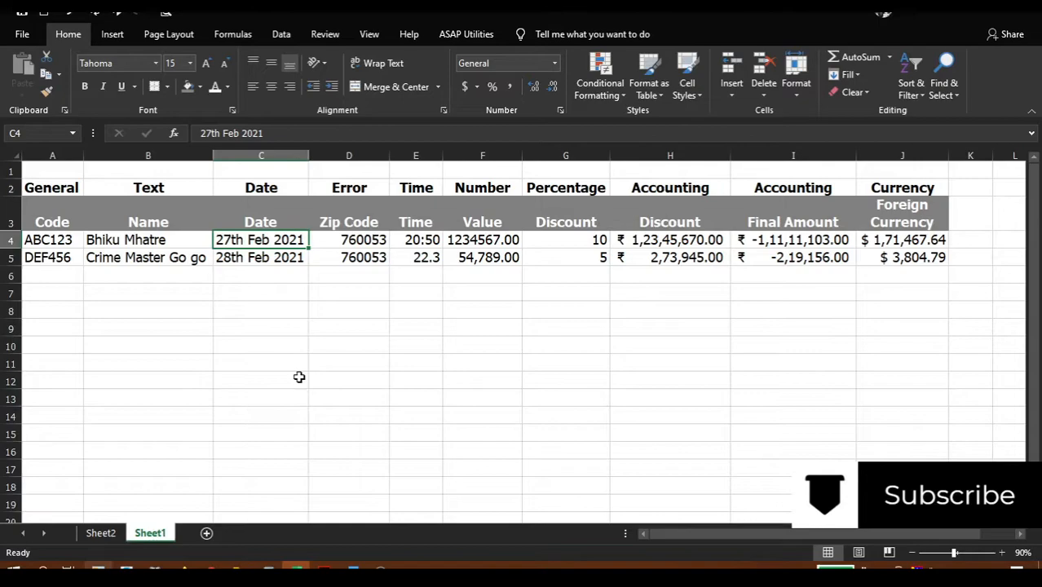
Replace the text dates in C4 and C5 with the real dates 27/02/2021 and 28/02/2021
{"action": "type", "text": "27-"}
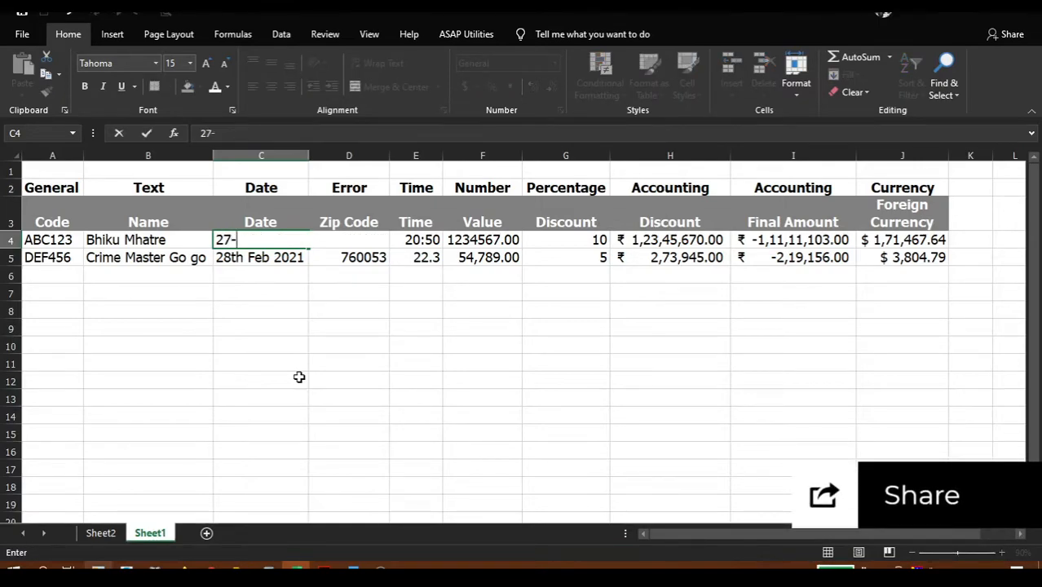
{"action": "type", "text": "2-21"}
{"action": "key", "text": "Return"}
{"action": "key", "text": "Up"}
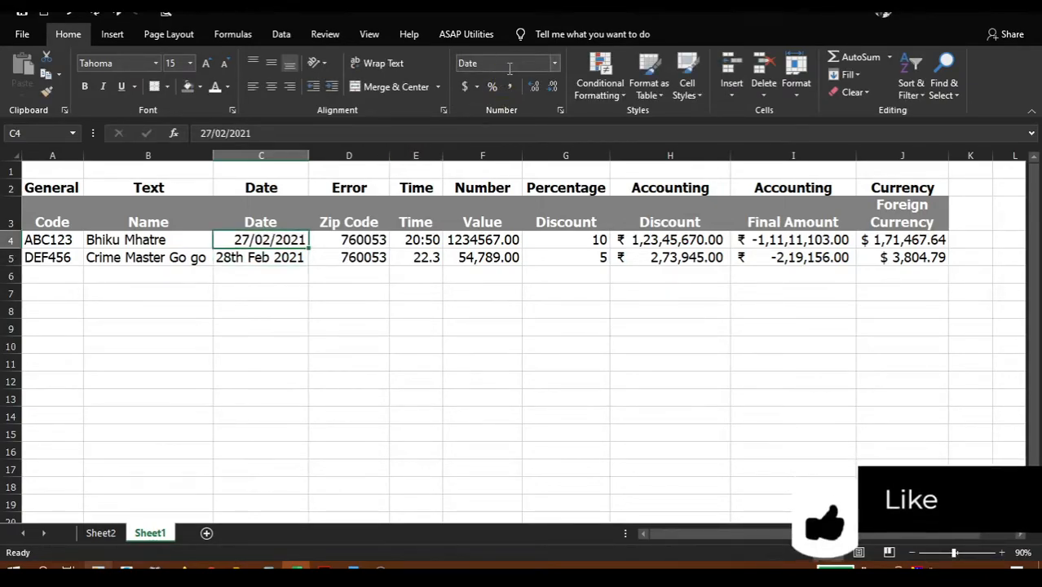
{"action": "key", "text": "Down"}
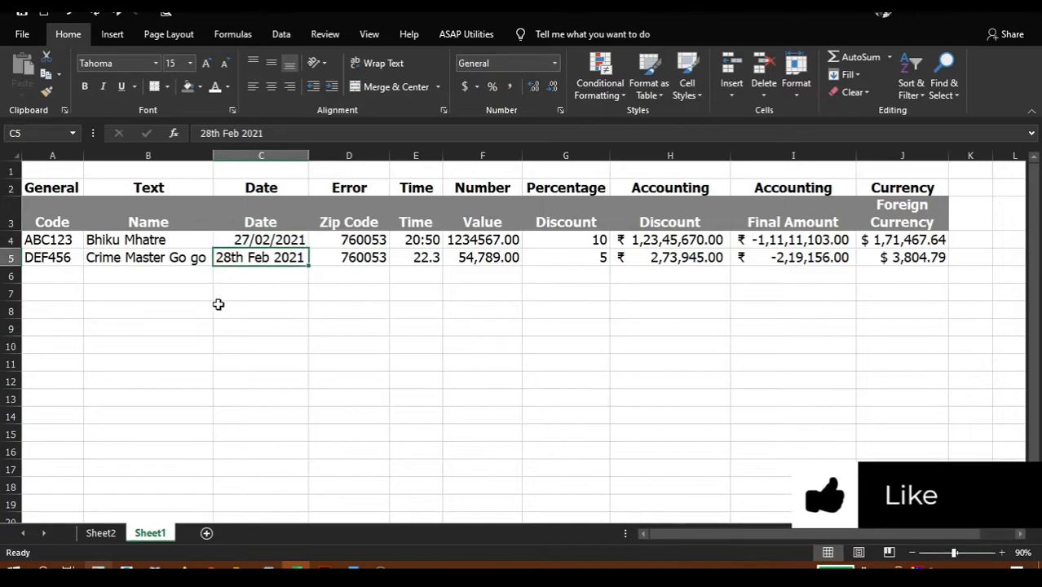
{"action": "type", "text": "28-2-2"}
{"action": "key", "text": "Return"}
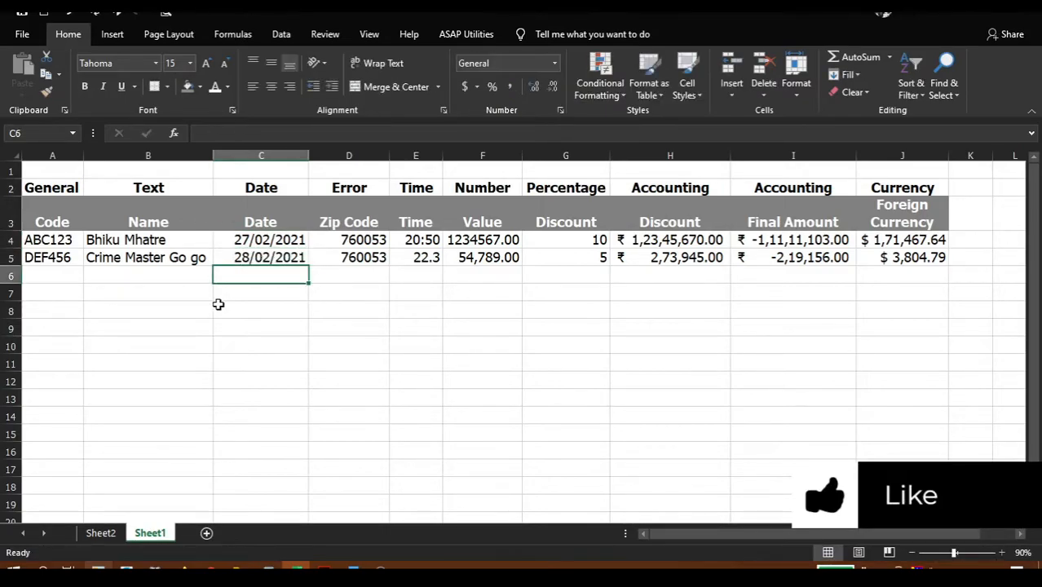
Fill the date series from C4:C5 down to row 11, and undo the fill
{"action": "key", "text": "Up"}
{"action": "key", "text": "Up"}
{"action": "key", "text": "shift+Down"}
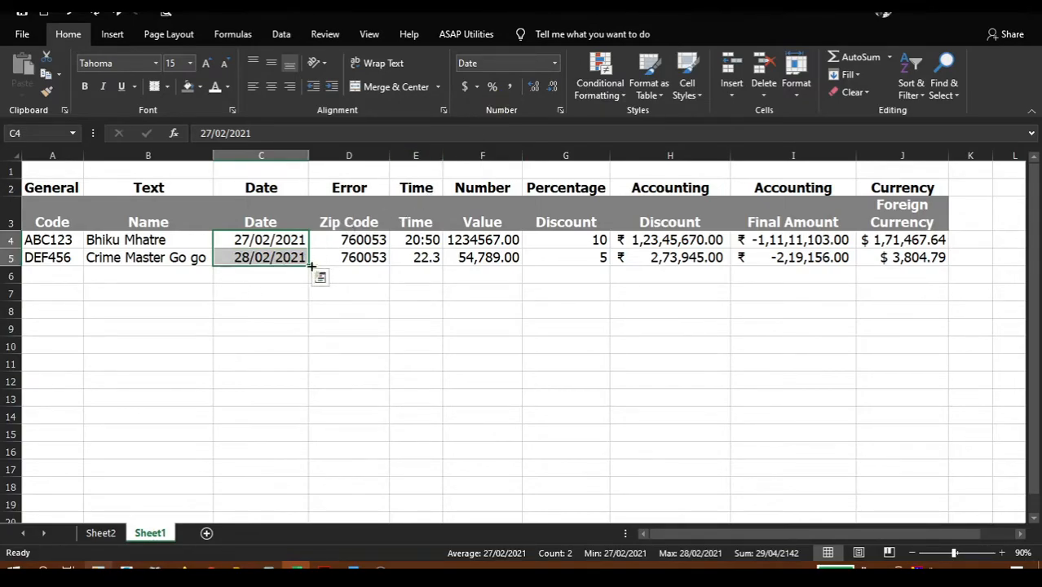
{"action": "left_click_drag", "start_coordinate": [308, 265], "coordinate": [305, 377]}
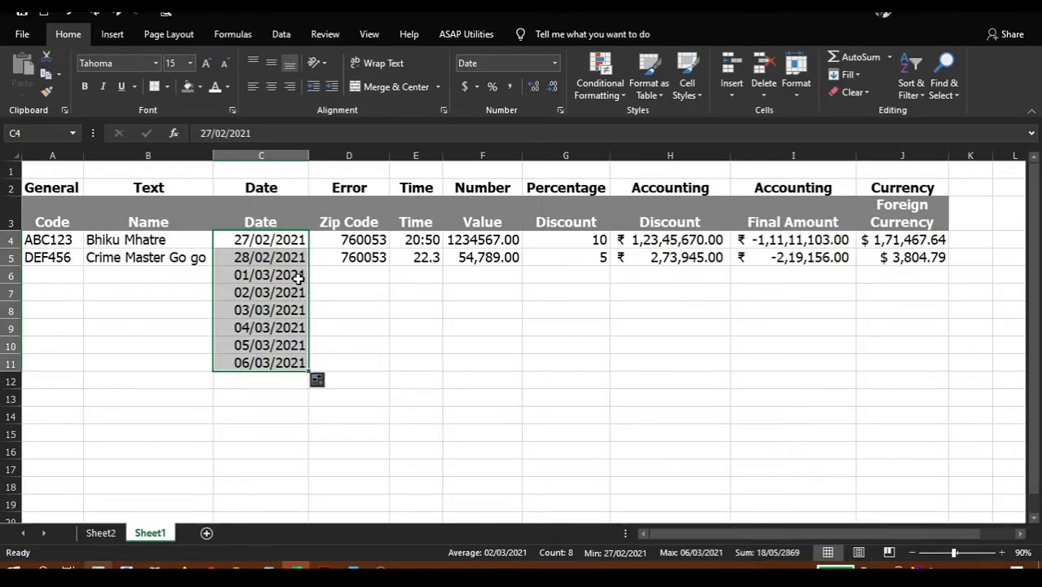
{"action": "key", "text": "ctrl+z"}
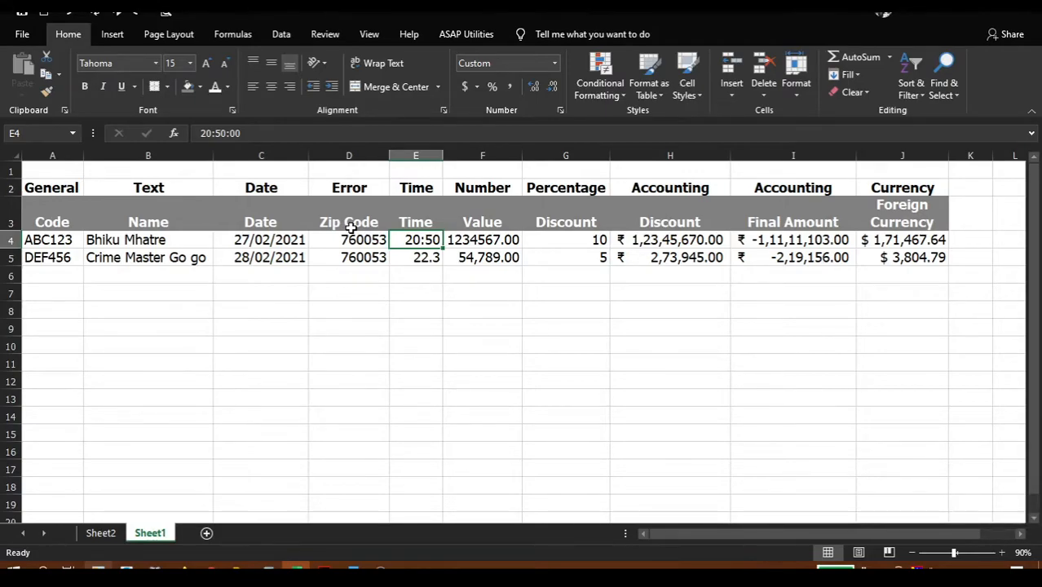
Correct the time in E5 to 22:30
{"action": "key", "text": "Down"}
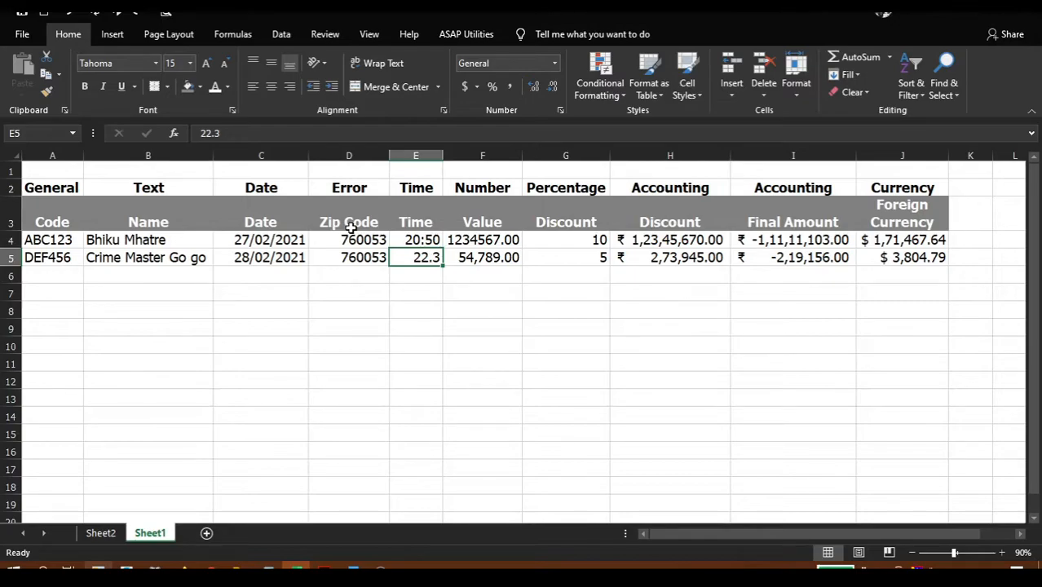
{"action": "type", "text": "22:"}
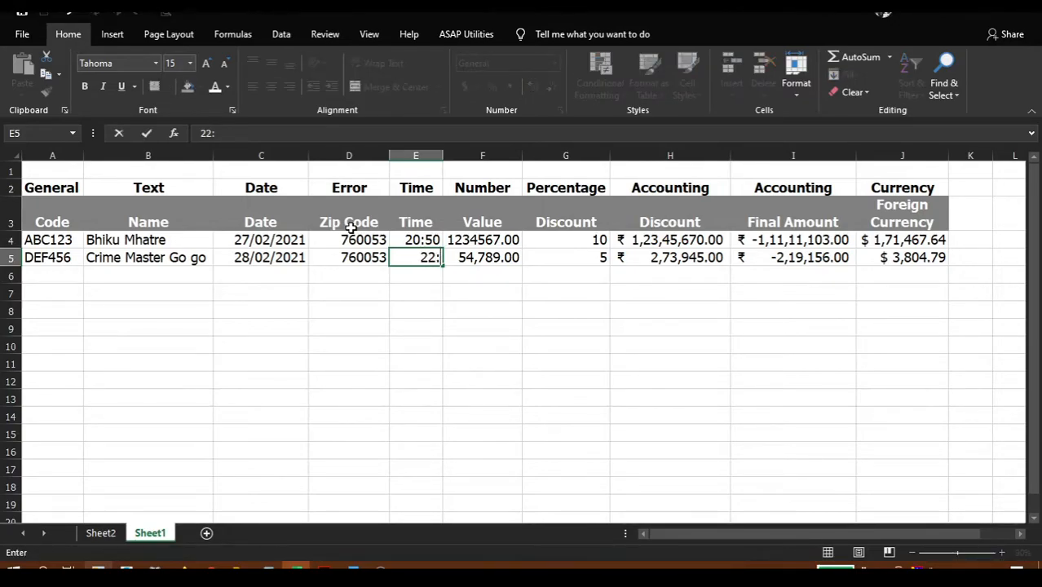
{"action": "type", "text": "30"}
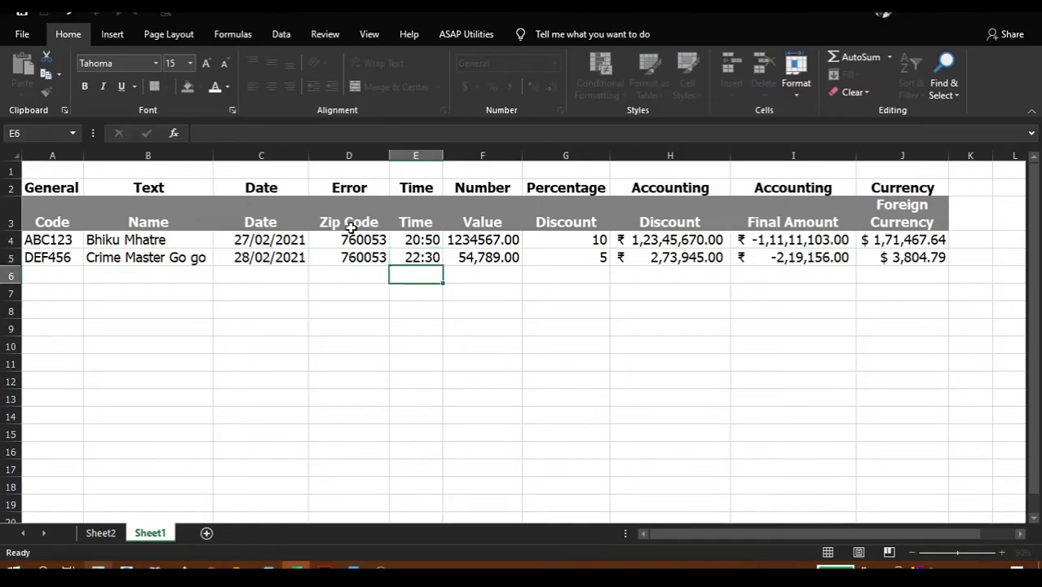
{"action": "key", "text": "Return"}
Apply the Number format to the value in F4
{"action": "key", "text": "Up"}
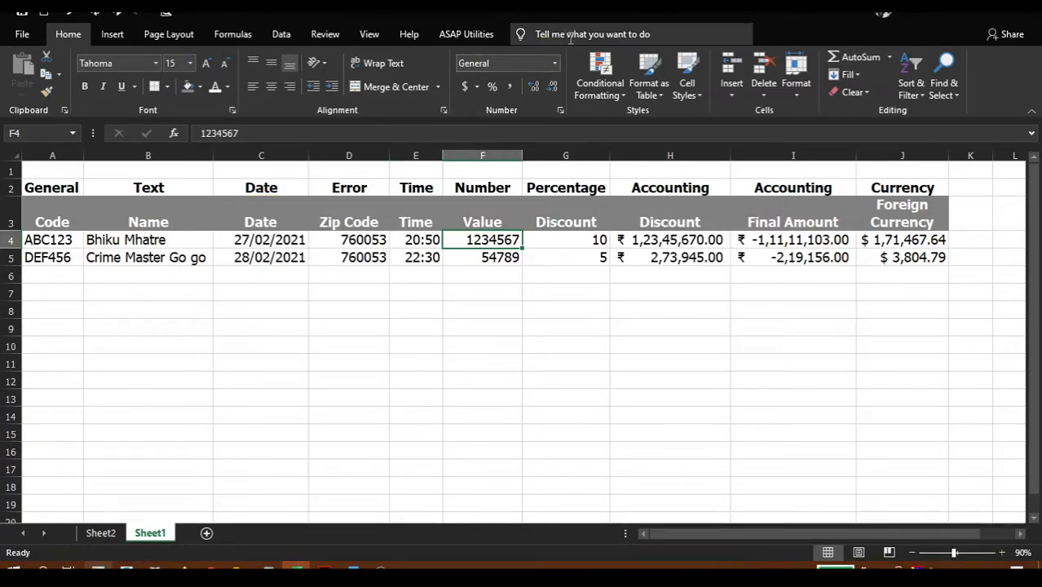
{"action": "left_click", "coordinate": [559, 65]}
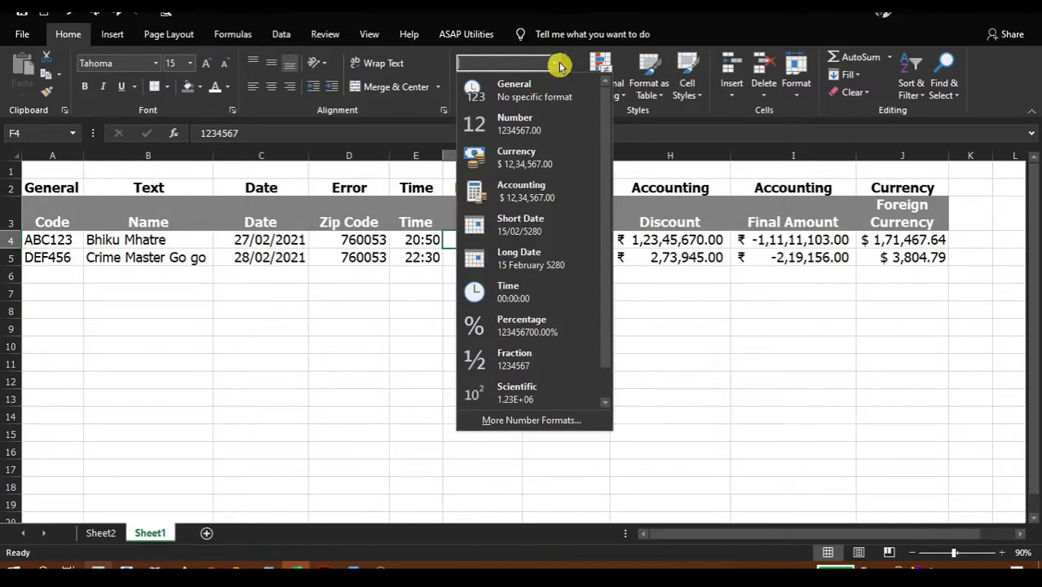
{"action": "left_click", "coordinate": [546, 121]}
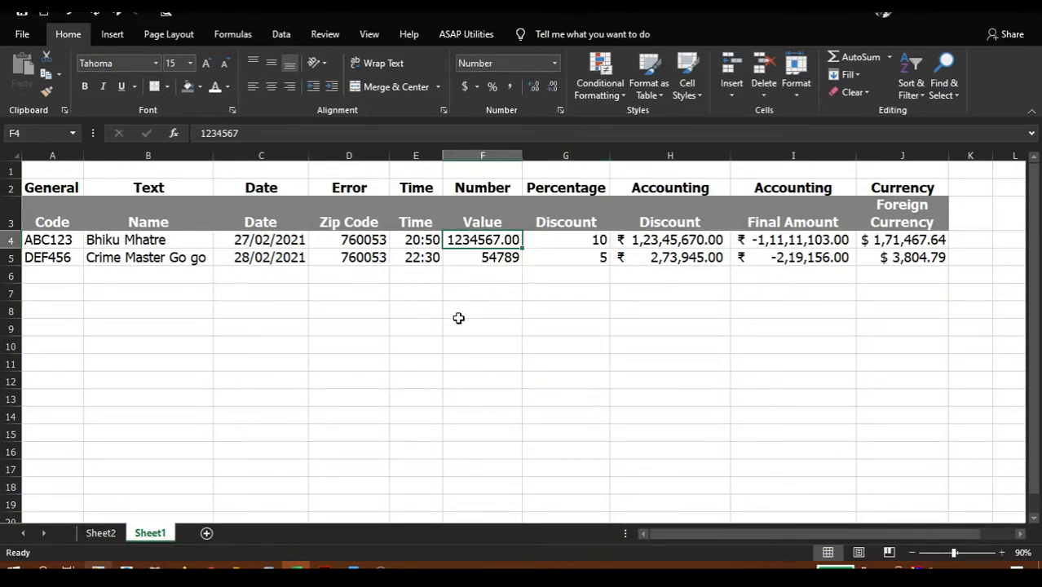
Apply the Comma style to the values in F4 and F5
{"action": "left_click", "coordinate": [507, 92]}
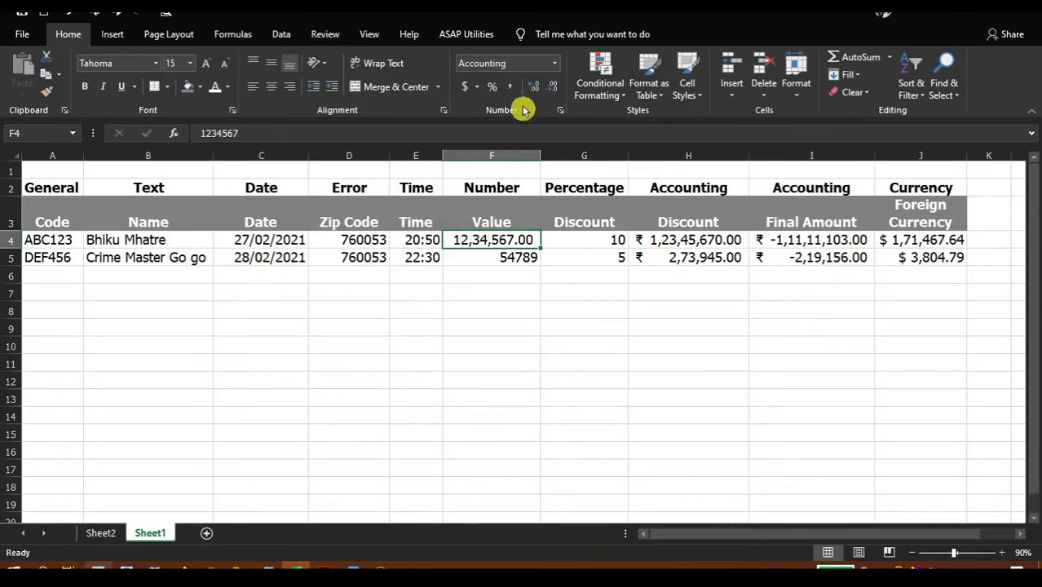
{"action": "left_click", "coordinate": [471, 260]}
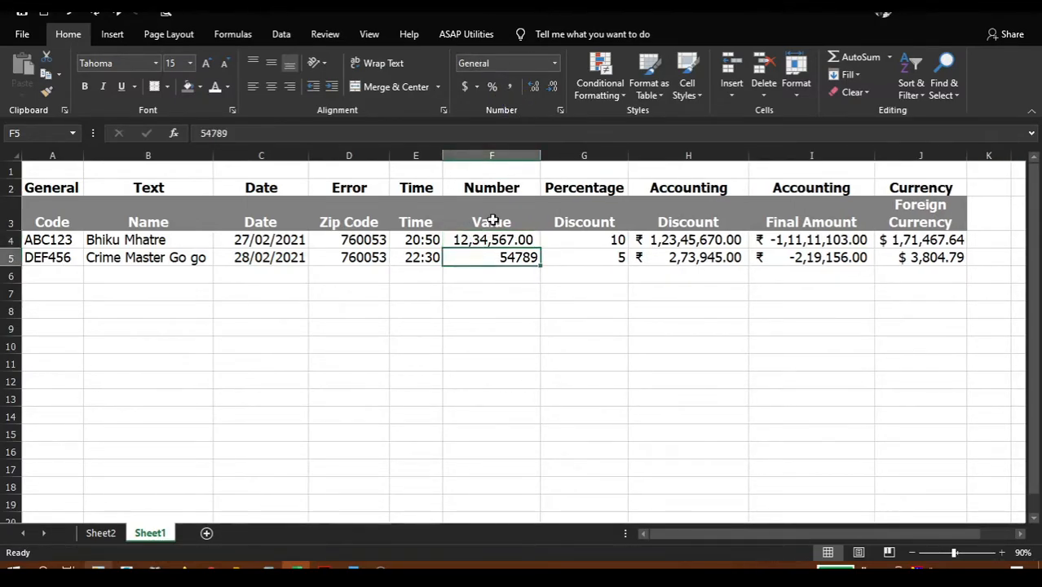
{"action": "left_click", "coordinate": [508, 87]}
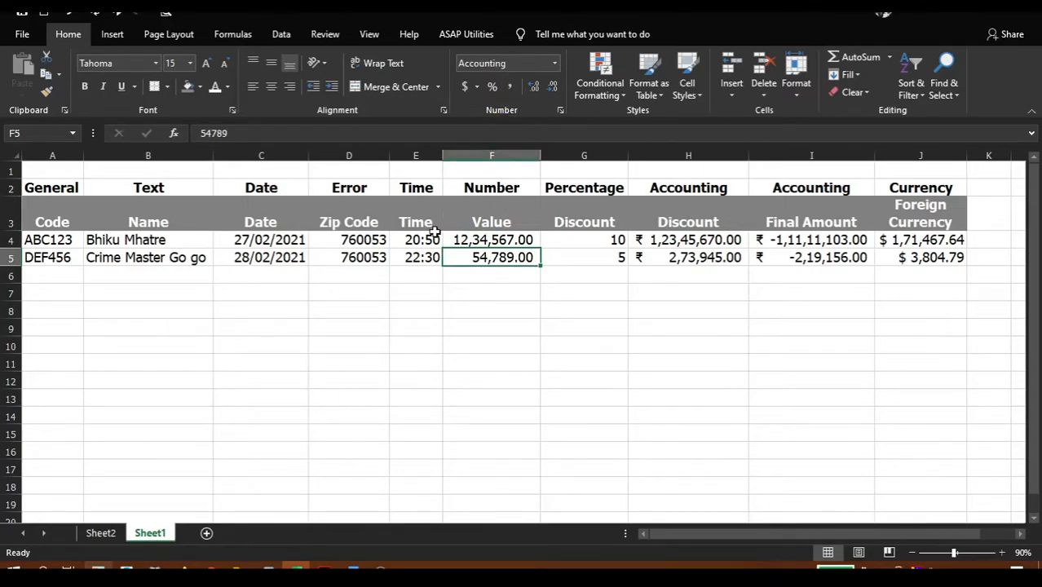
Enter 5% as a sample percentage in the empty cell F7 below the table
{"action": "key", "text": "Right"}
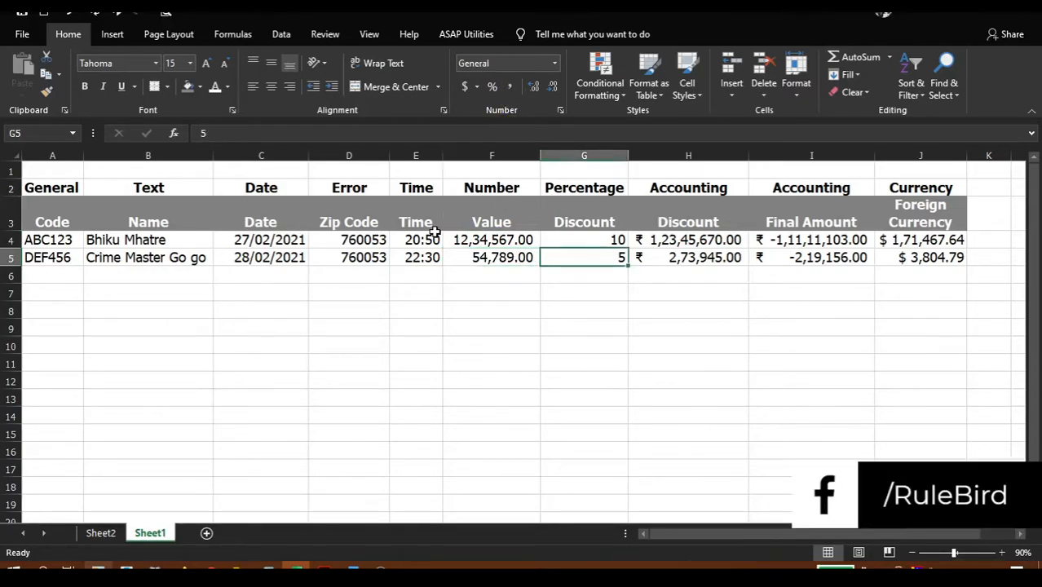
{"action": "key", "text": "Right"}
{"action": "key", "text": "Left"}
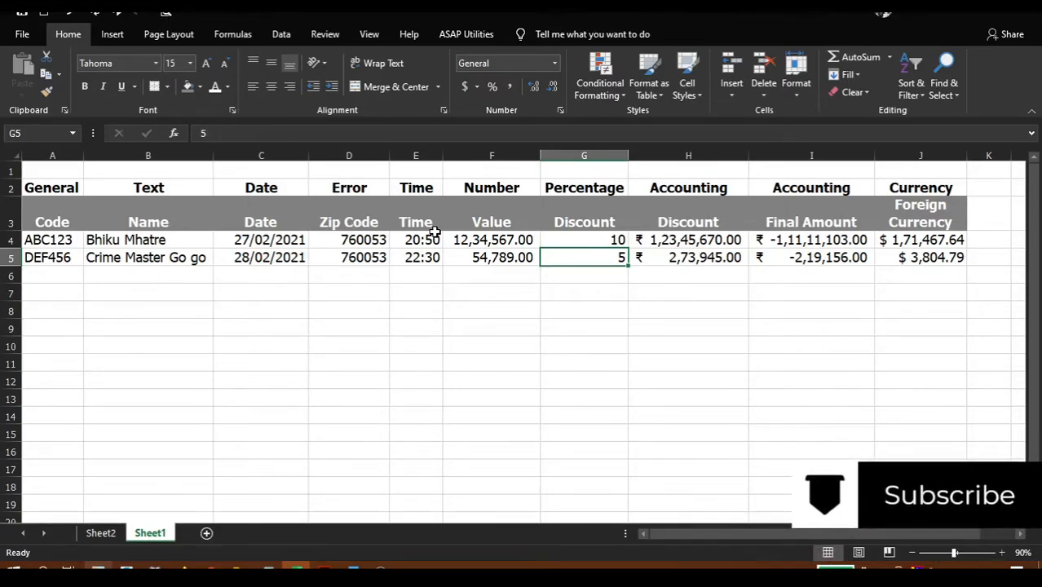
{"action": "key", "text": "Down"}
{"action": "key", "text": "Down"}
{"action": "key", "text": "Left"}
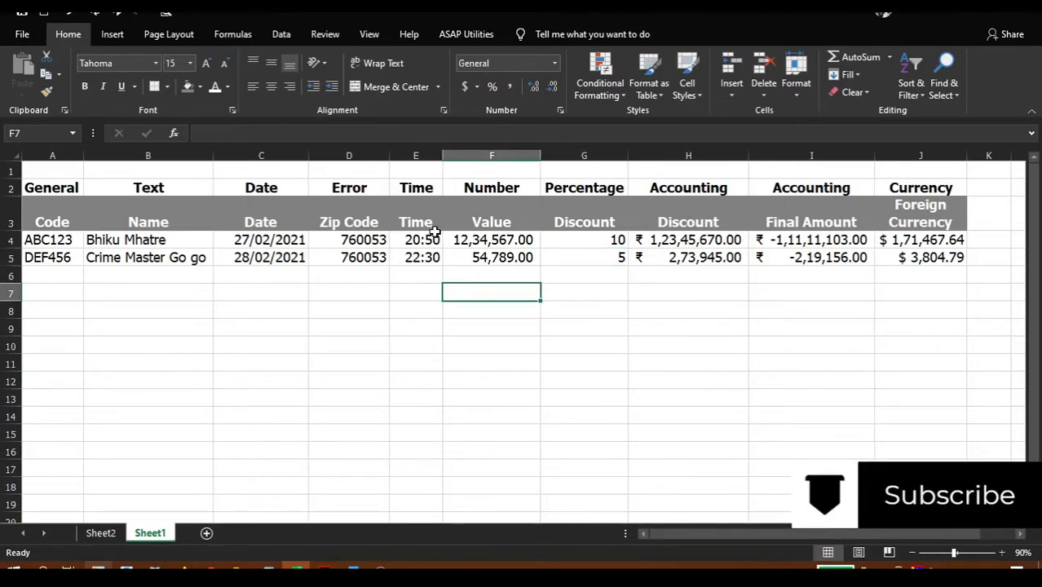
{"action": "type", "text": "5%"}
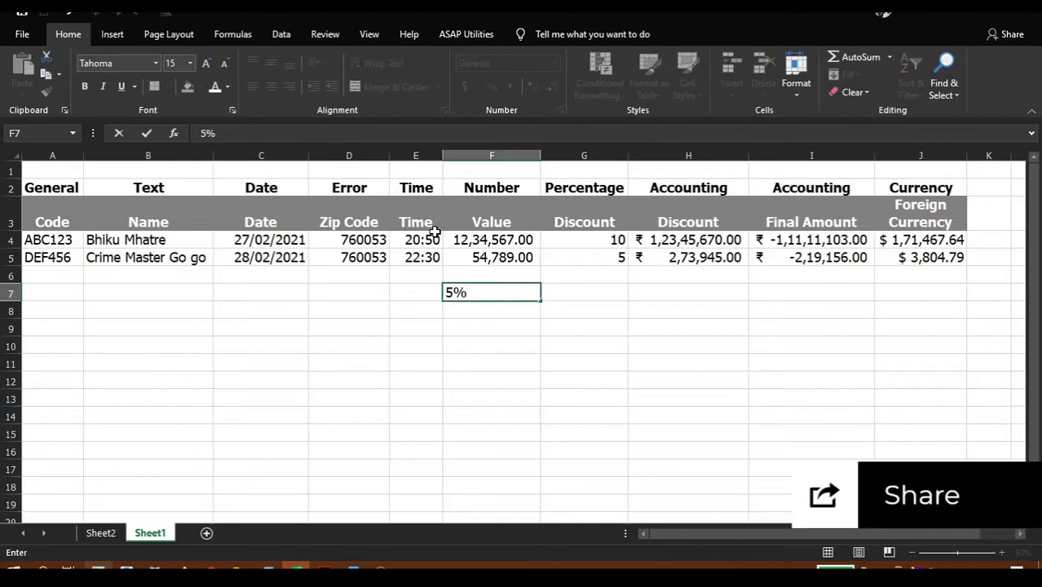
{"action": "key", "text": "Return"}
Apply the Percentage format to the discount values in G4:G5
{"action": "key", "text": "Up"}
{"action": "key", "text": "Right"}
{"action": "key", "text": "Up"}
{"action": "key", "text": "Up"}
{"action": "key", "text": "Up"}
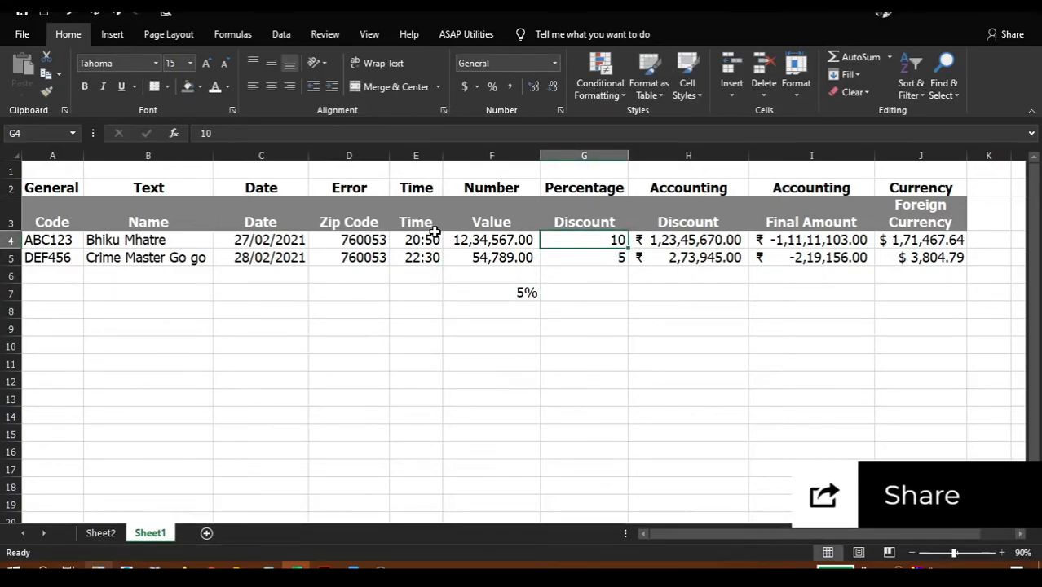
{"action": "key", "text": "Down"}
{"action": "key", "text": "Up"}
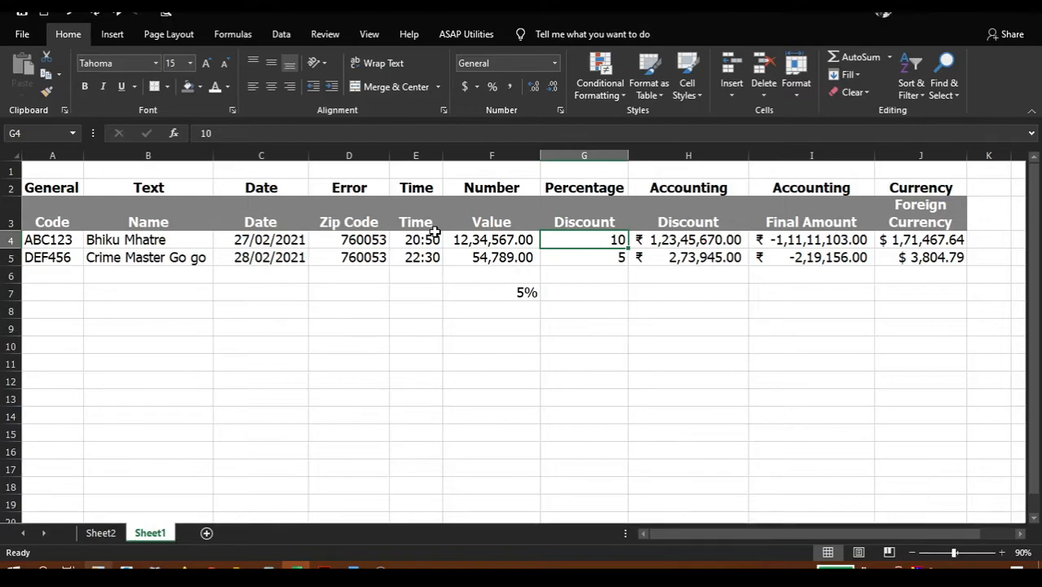
{"action": "key", "text": "shift+Down"}
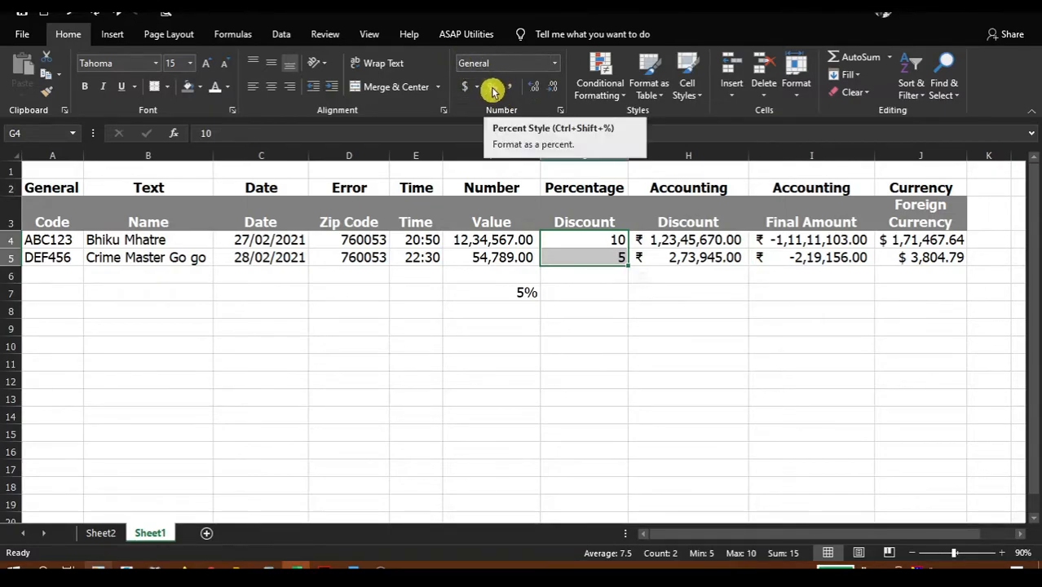
{"action": "left_click", "coordinate": [554, 63]}
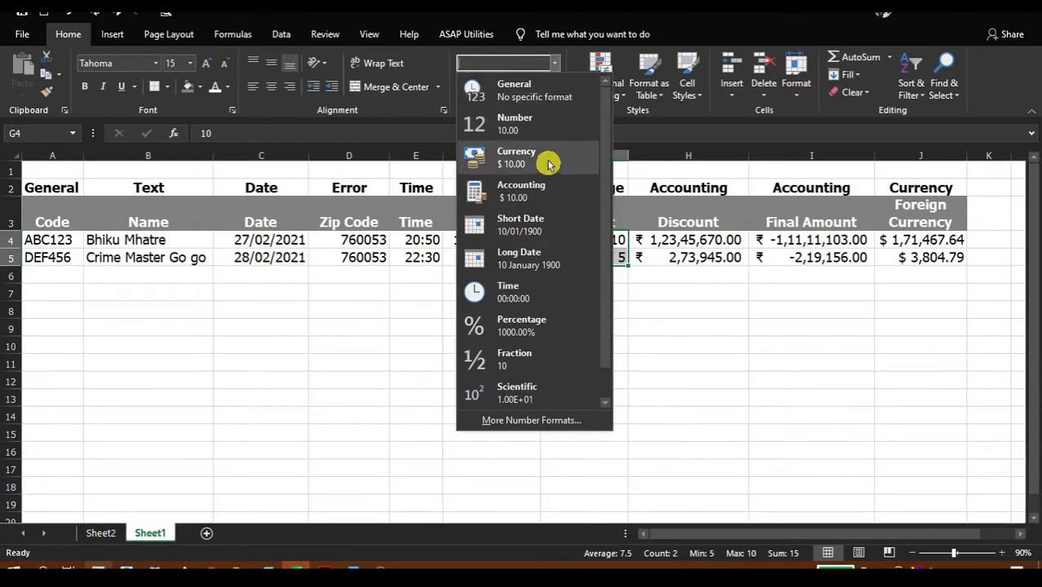
{"action": "left_click", "coordinate": [526, 325]}
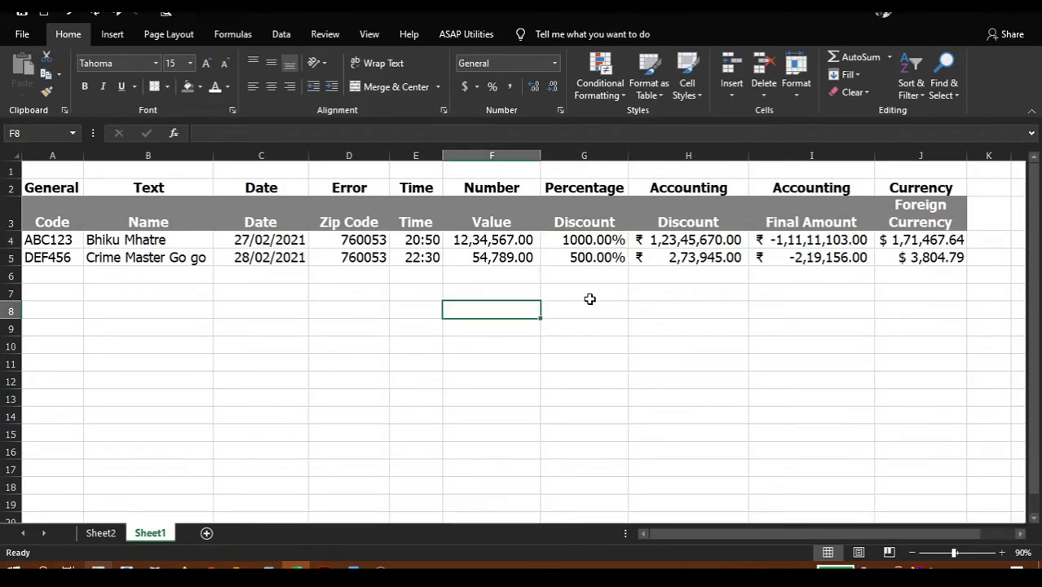
Enter 5% as a sample percentage in F8, and again in F9
{"action": "type", "text": "5%"}
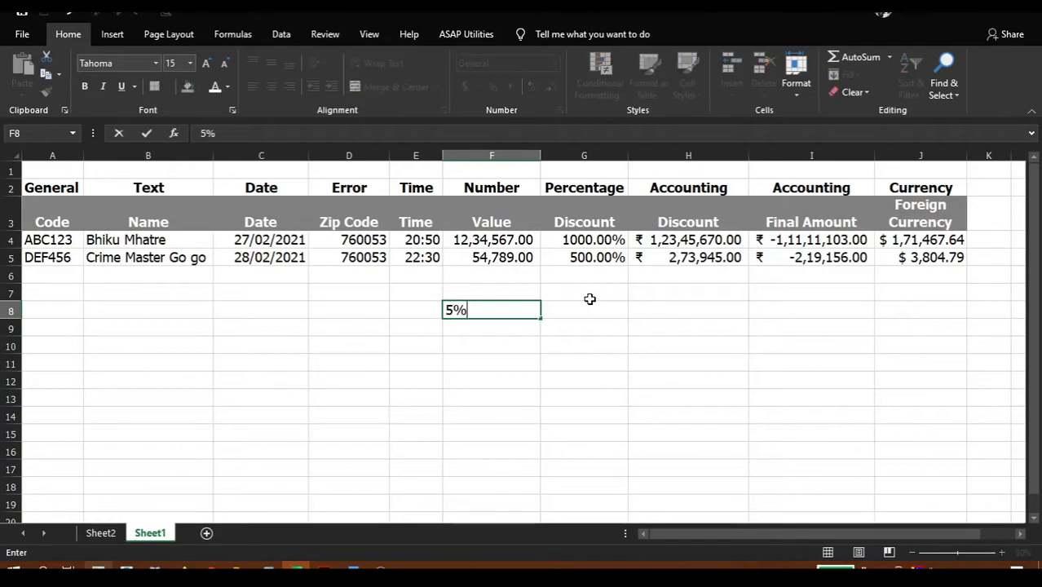
{"action": "key", "text": "Return"}
{"action": "type", "text": "5%"}
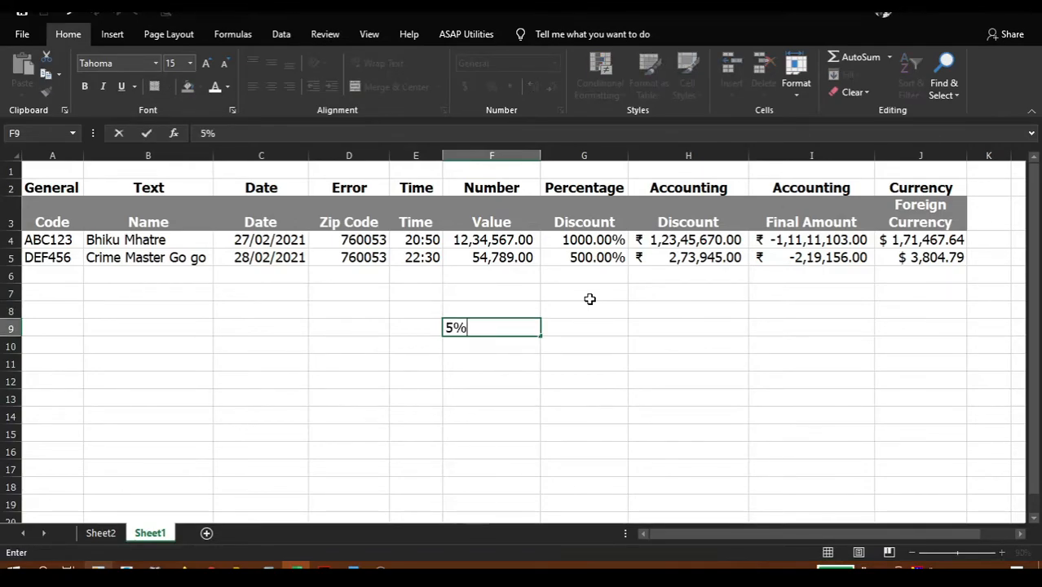
{"action": "key", "text": "Return"}
Format the empty cells F10:F14 as Percentage and enter 5 in F10 as a sample
{"action": "key", "text": "shift+Down"}
{"action": "key", "text": "shift+Down"}
{"action": "key", "text": "shift+Down"}
{"action": "key", "text": "shift+Down"}
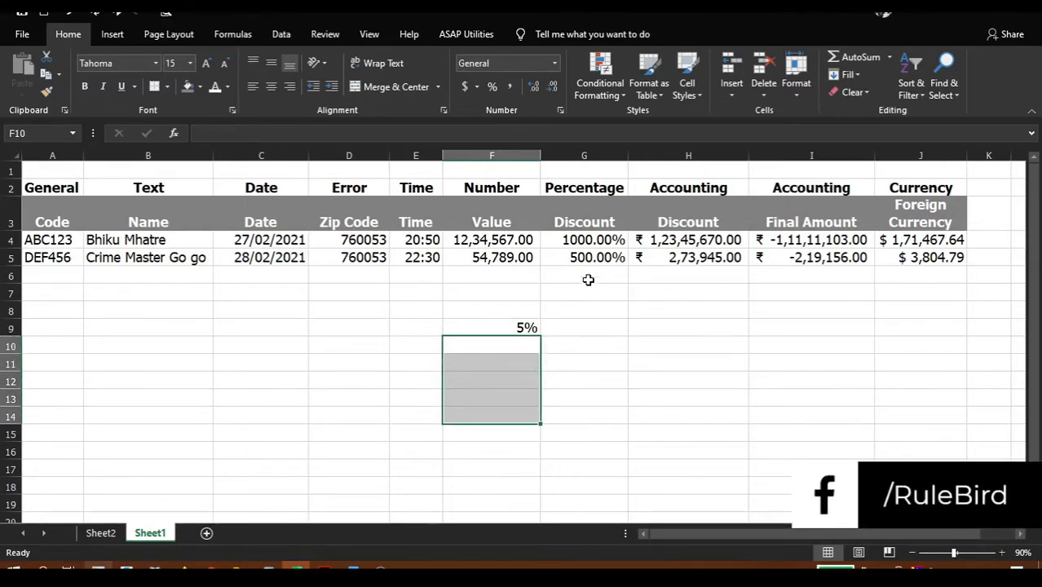
{"action": "left_click", "coordinate": [524, 63]}
{"action": "type", "text": "Percentage"}
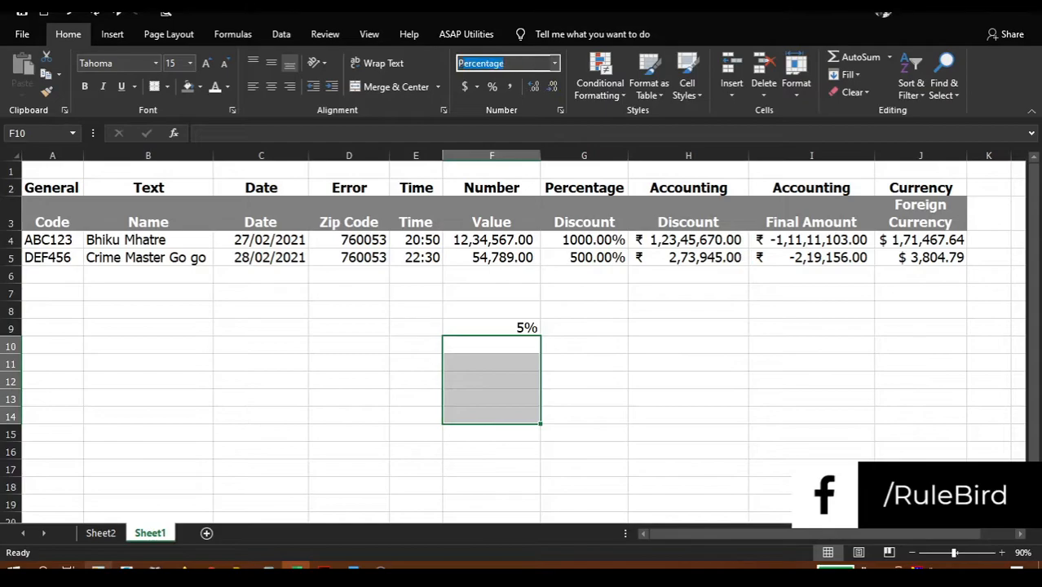
{"action": "key", "text": "Return"}
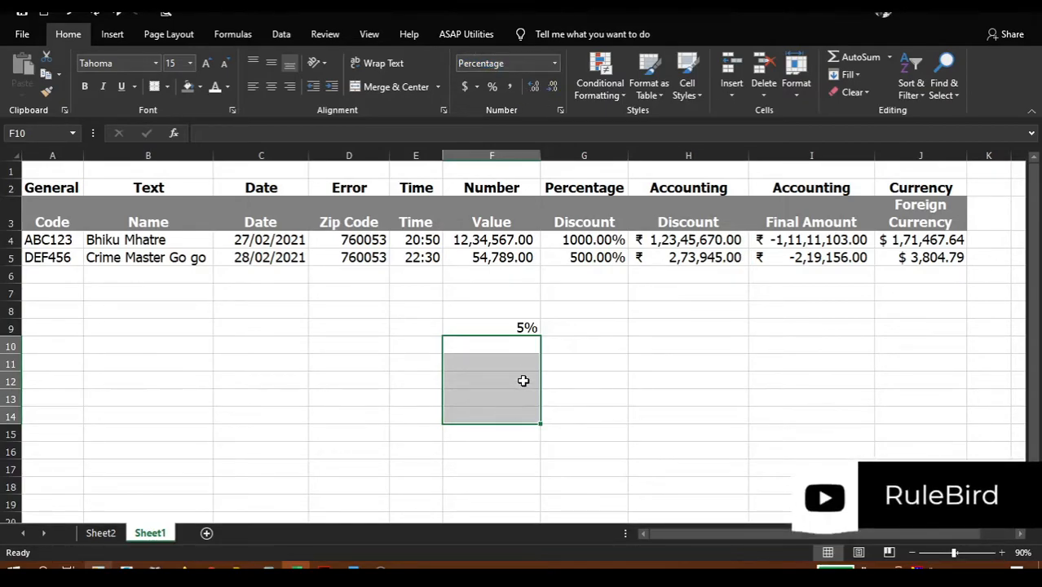
{"action": "type", "text": "5"}
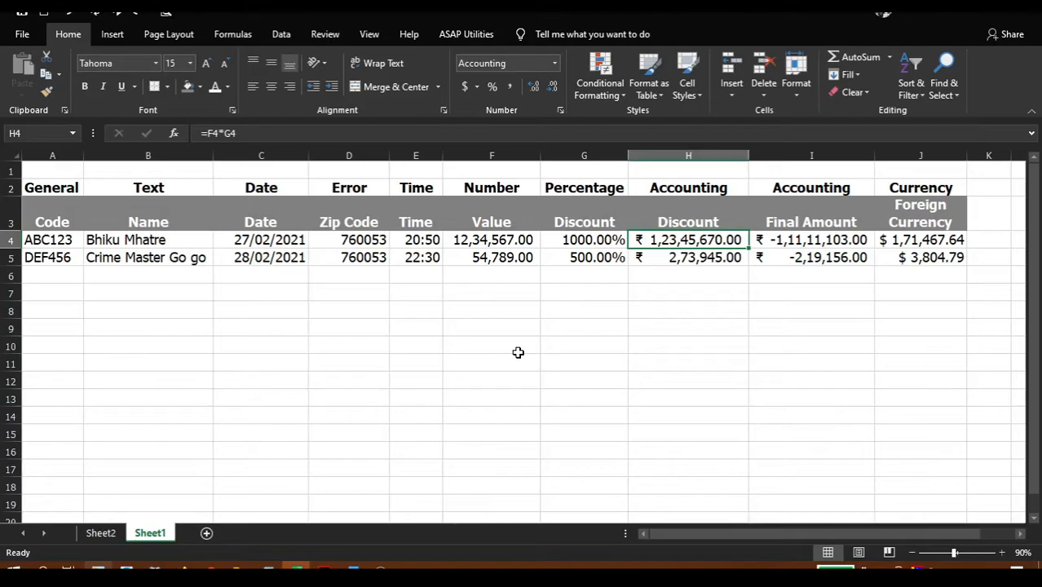
Correct the discount percentages to 10% in G4 and 5% in G5
{"action": "key", "text": "Left"}
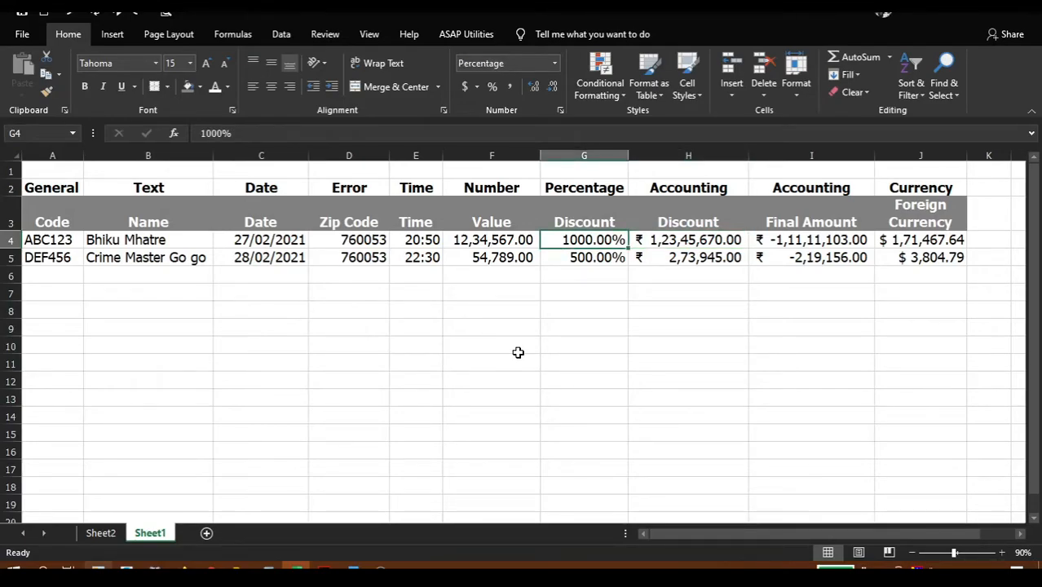
{"action": "key", "text": "F2"}
{"action": "key", "text": "Left"}
{"action": "key", "text": "BackSpace"}
{"action": "key", "text": "BackSpace"}
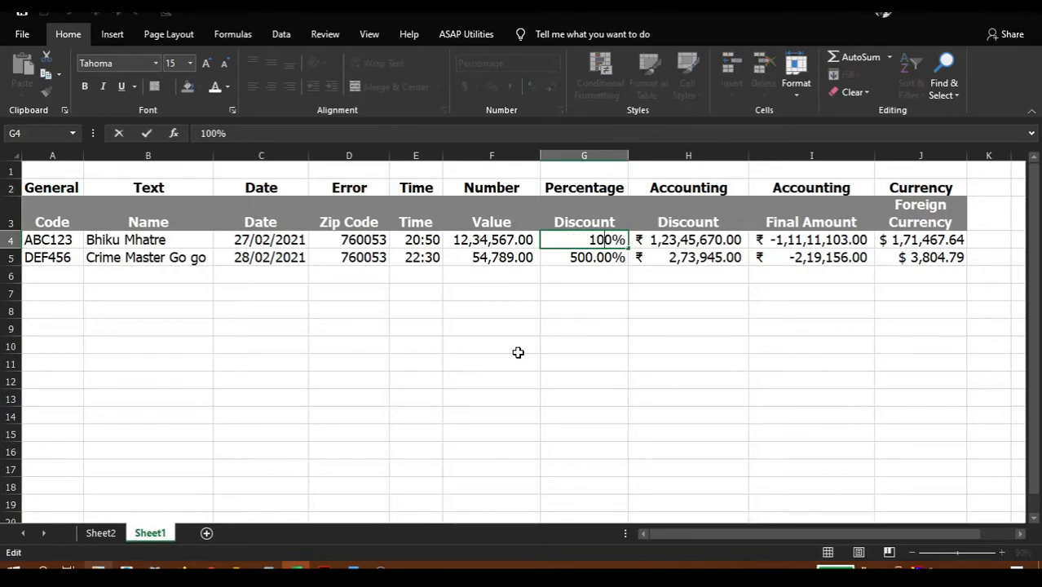
{"action": "key", "text": "Return"}
{"action": "key", "text": "F2"}
{"action": "key", "text": "Left"}
{"action": "key", "text": "BackSpace"}
{"action": "key", "text": "BackSpace"}
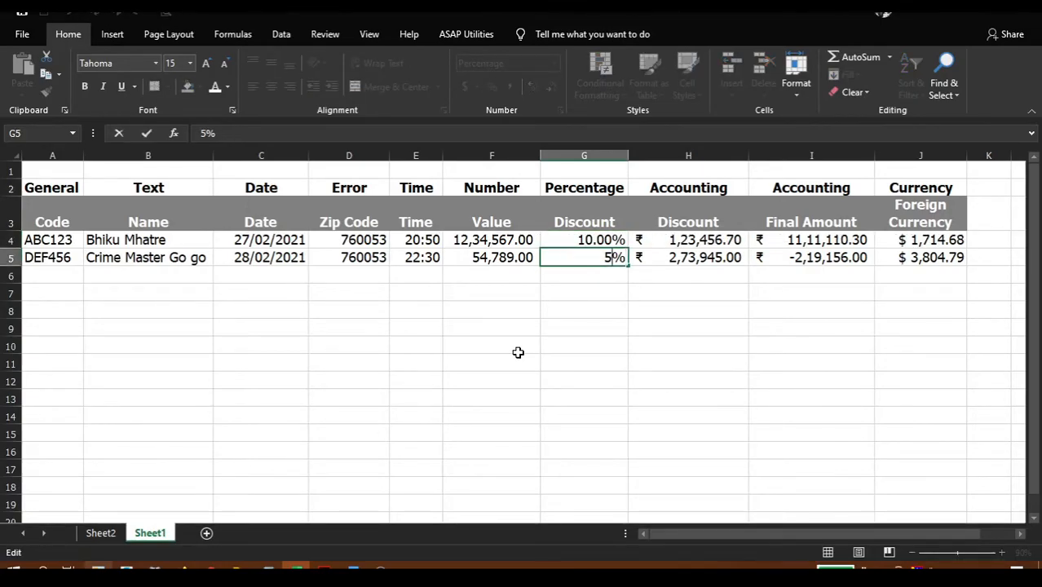
{"action": "key", "text": "Return"}
Apply the Accounting format with the ₹ English (India) symbol to the final amounts in I4:I5
{"action": "key", "text": "Up"}
{"action": "key", "text": "Right"}
{"action": "key", "text": "Up"}
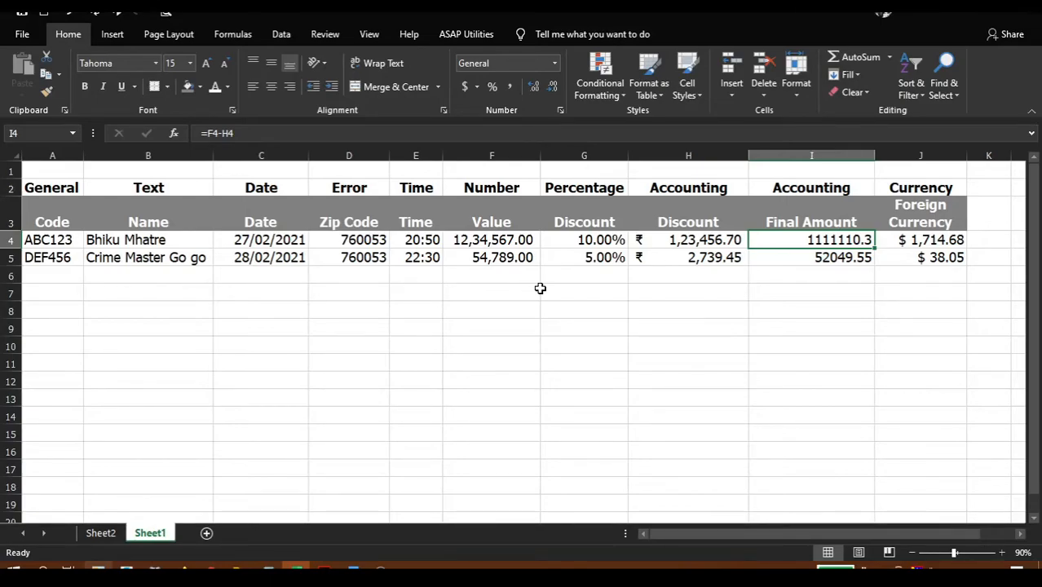
{"action": "key", "text": "Left"}
{"action": "key", "text": "Right"}
{"action": "key", "text": "shift+Down"}
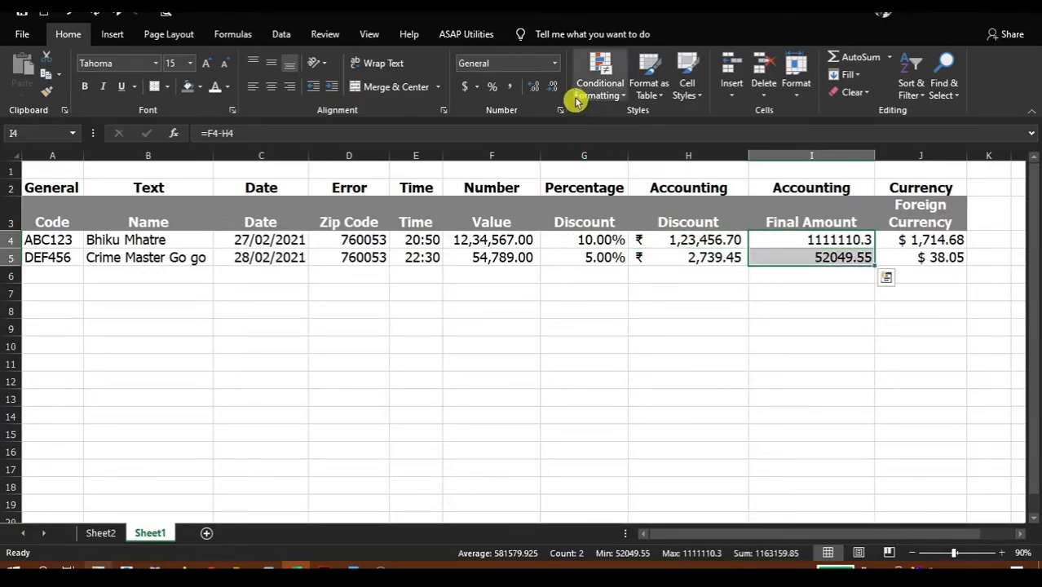
{"action": "left_click", "coordinate": [554, 65]}
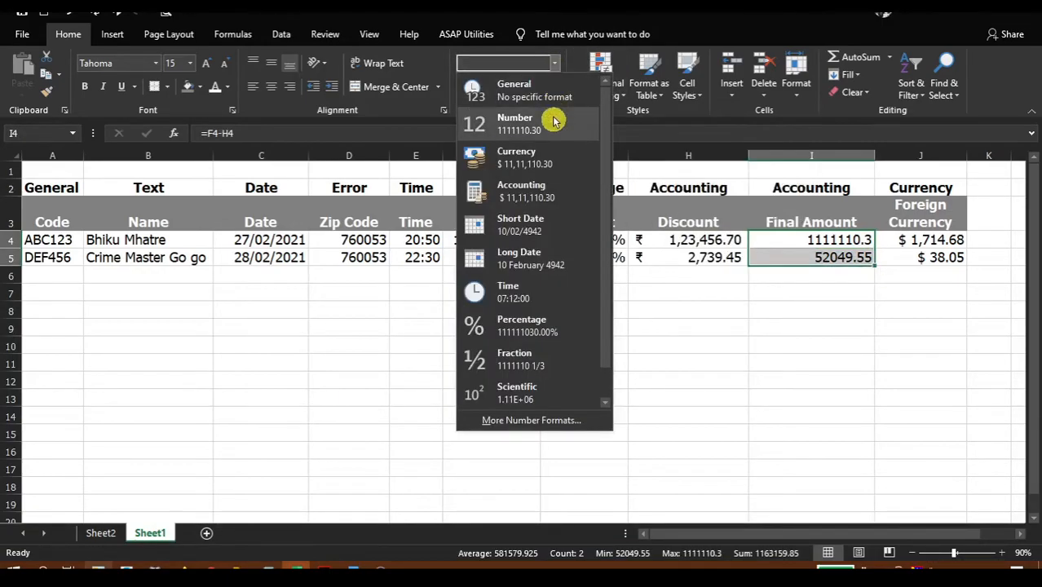
{"action": "left_click", "coordinate": [538, 200]}
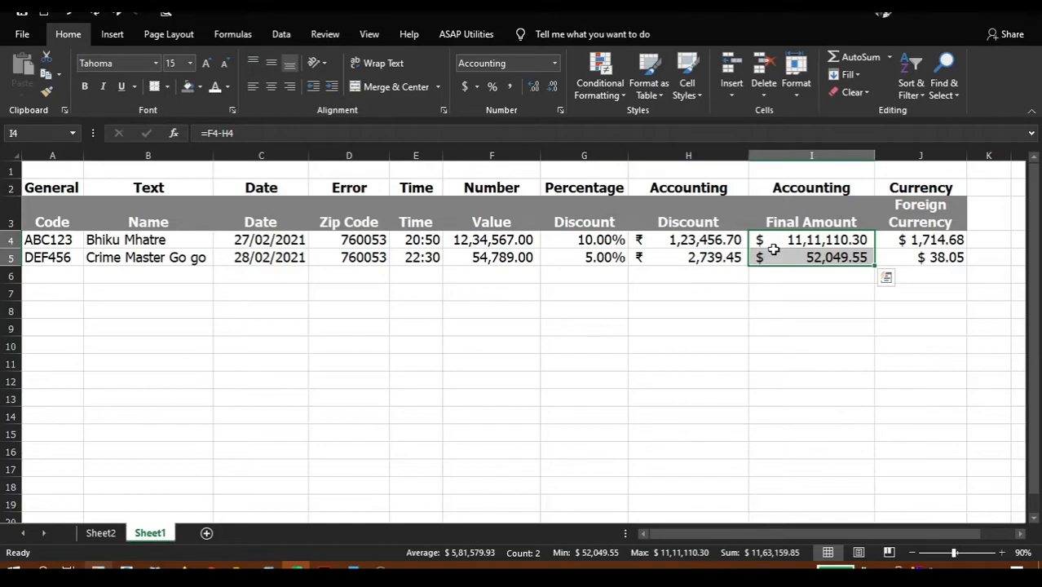
{"action": "left_click", "coordinate": [478, 90]}
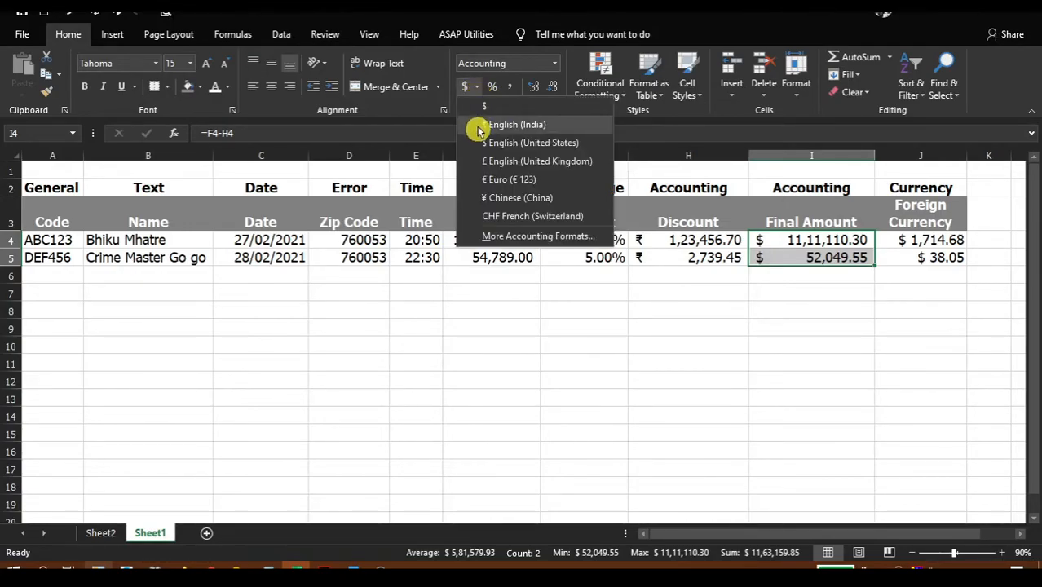
{"action": "left_click", "coordinate": [550, 129]}
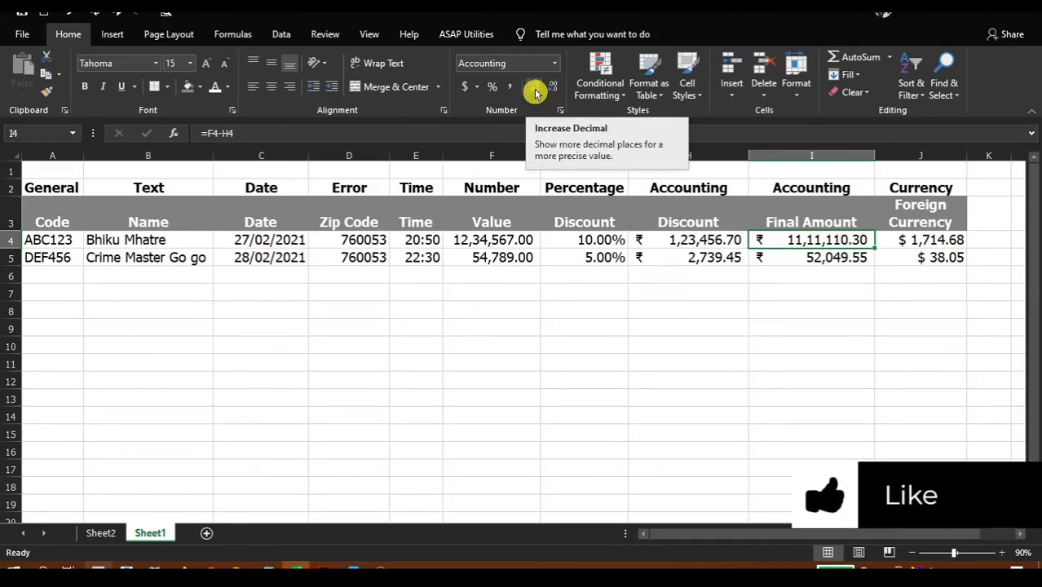
Increase the final amount in I4 to four decimal places, and reduce it back to two
{"action": "left_click", "coordinate": [534, 92]}
{"action": "left_click", "coordinate": [534, 92]}
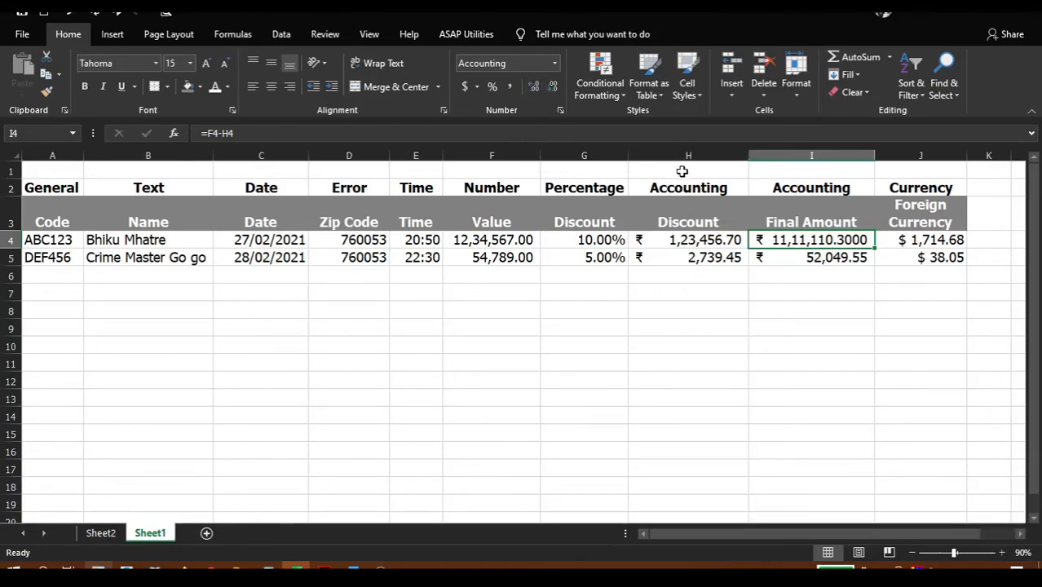
{"action": "left_click", "coordinate": [552, 87]}
{"action": "left_click", "coordinate": [552, 89]}
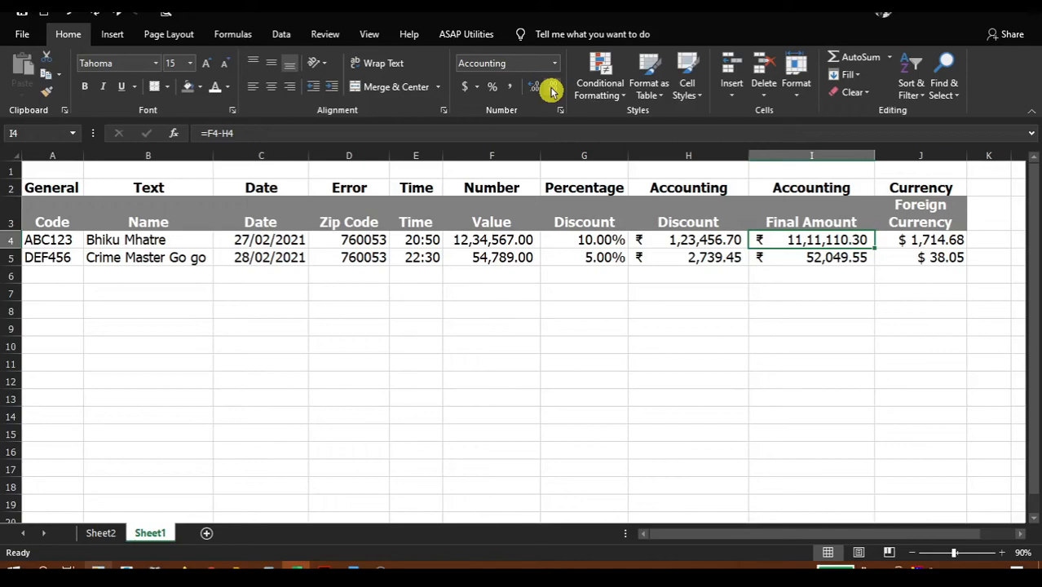
Compare the Currency format of J4 with the Accounting format of I4
{"action": "key", "text": "Right"}
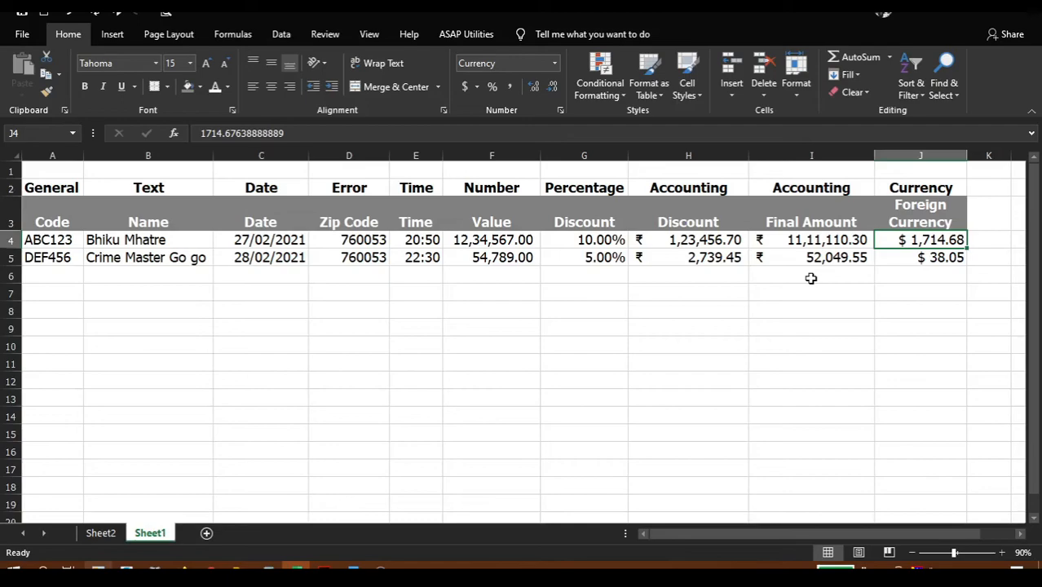
{"action": "key", "text": "Left"}
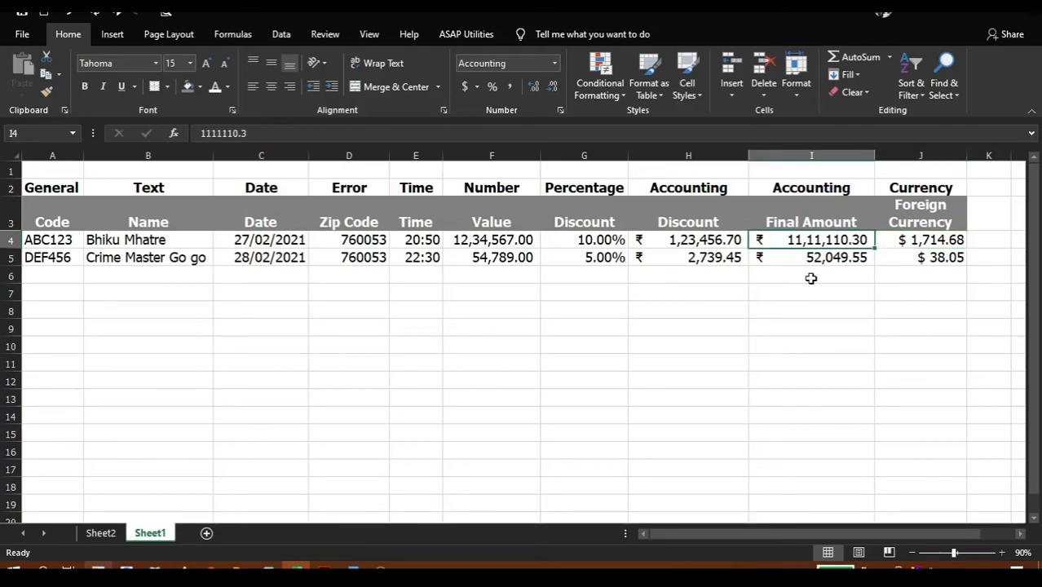